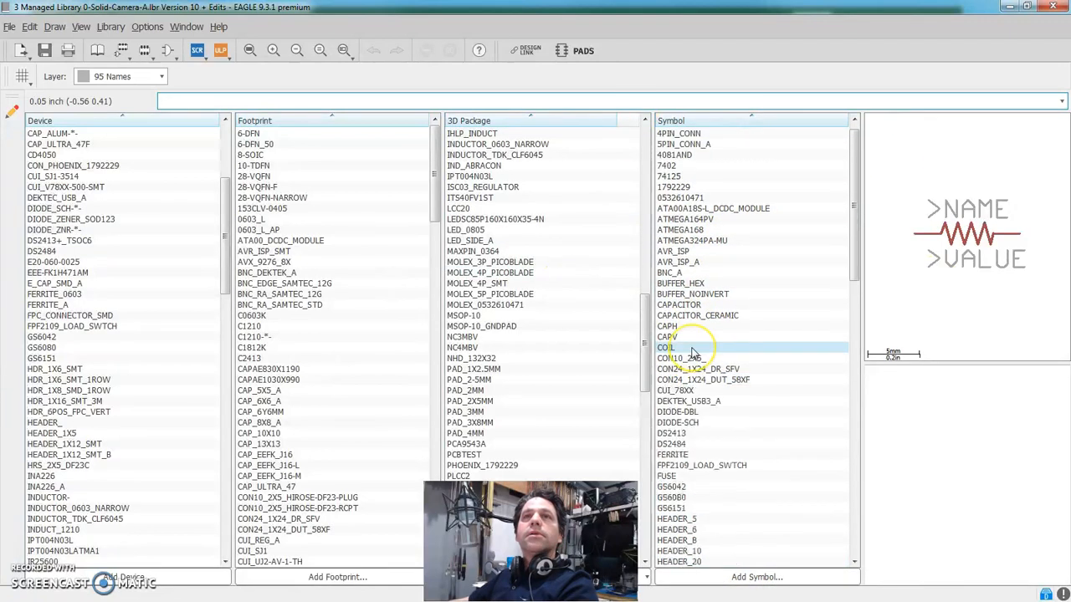
{"action": "scroll", "coordinate": [694, 354], "scroll_direction": "up", "scroll_amount": 2}
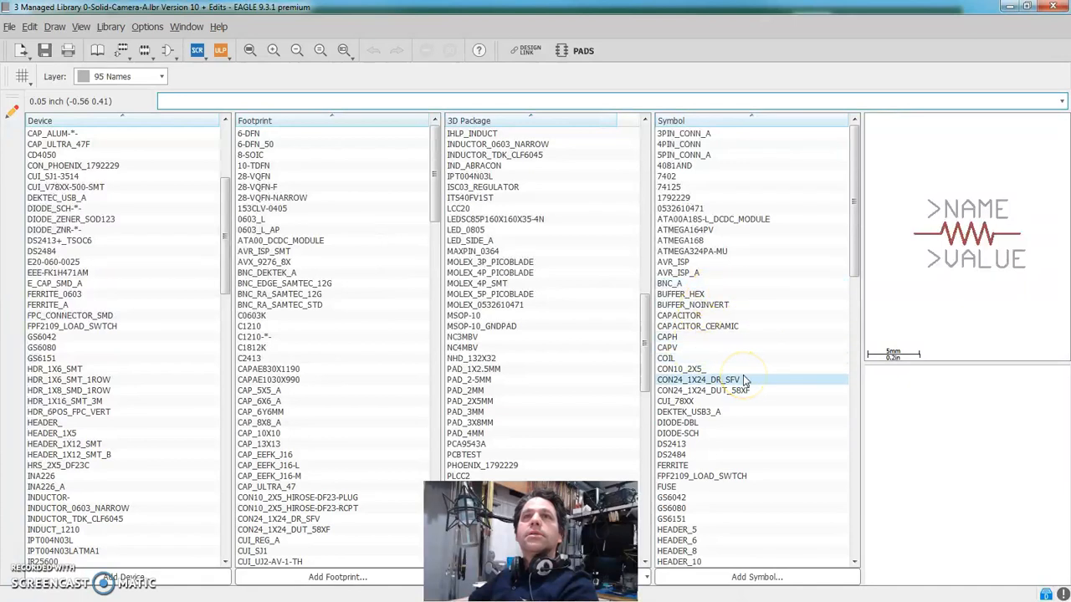
{"action": "scroll", "coordinate": [743, 379], "scroll_direction": "down", "scroll_amount": 4}
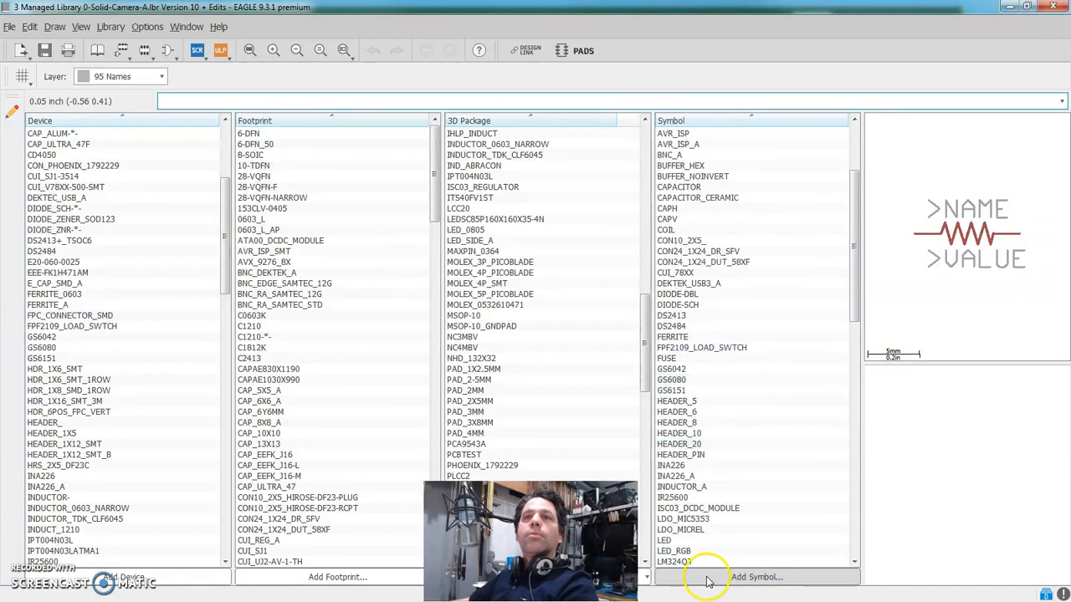
{"action": "left_click", "coordinate": [747, 577]}
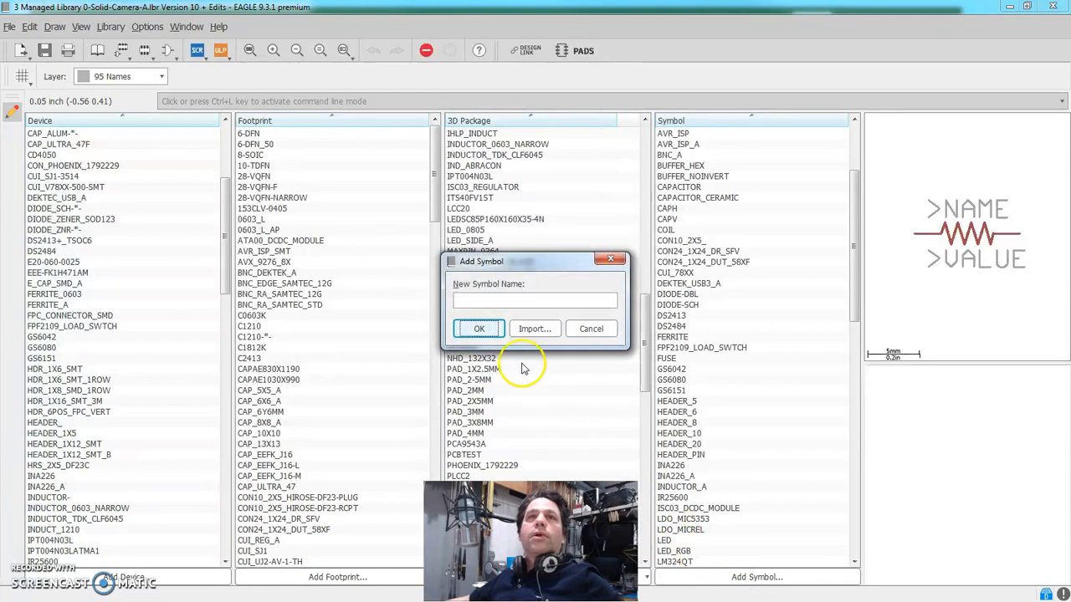
{"action": "left_click", "coordinate": [477, 301]}
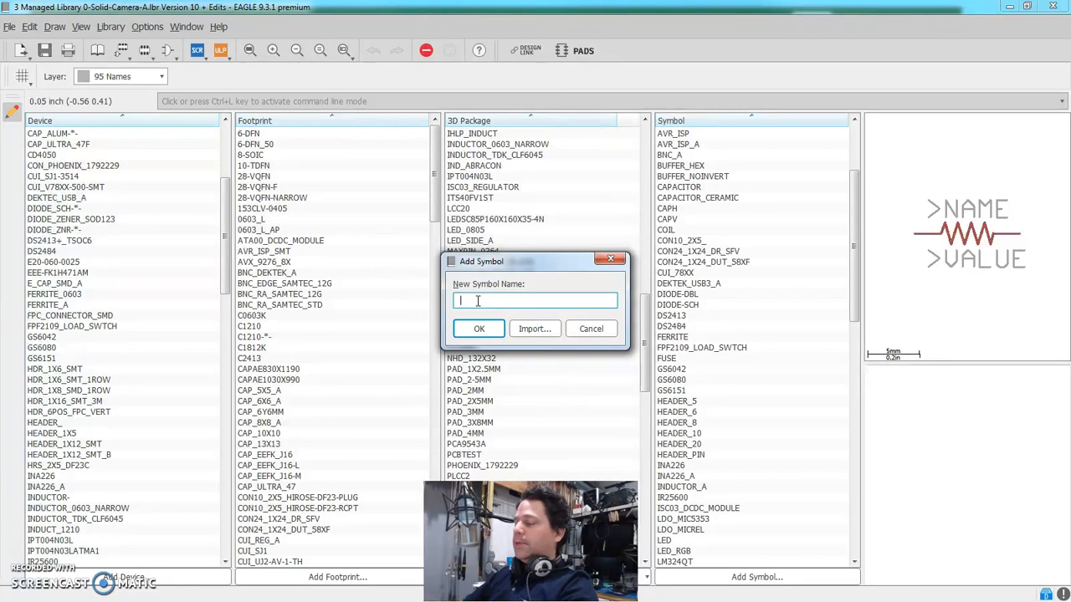
{"action": "left_click", "coordinate": [590, 329]}
Create a new library symbol named TEST_RESISTOR and open it for editing
{"action": "scroll", "coordinate": [711, 335], "scroll_direction": "down", "scroll_amount": 1}
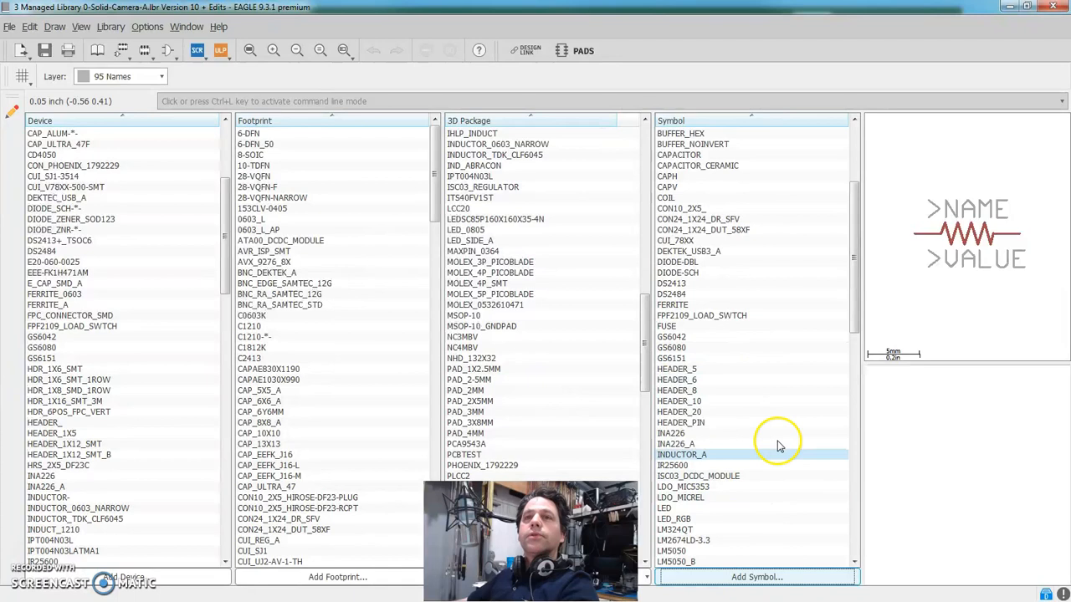
{"action": "left_click", "coordinate": [745, 580]}
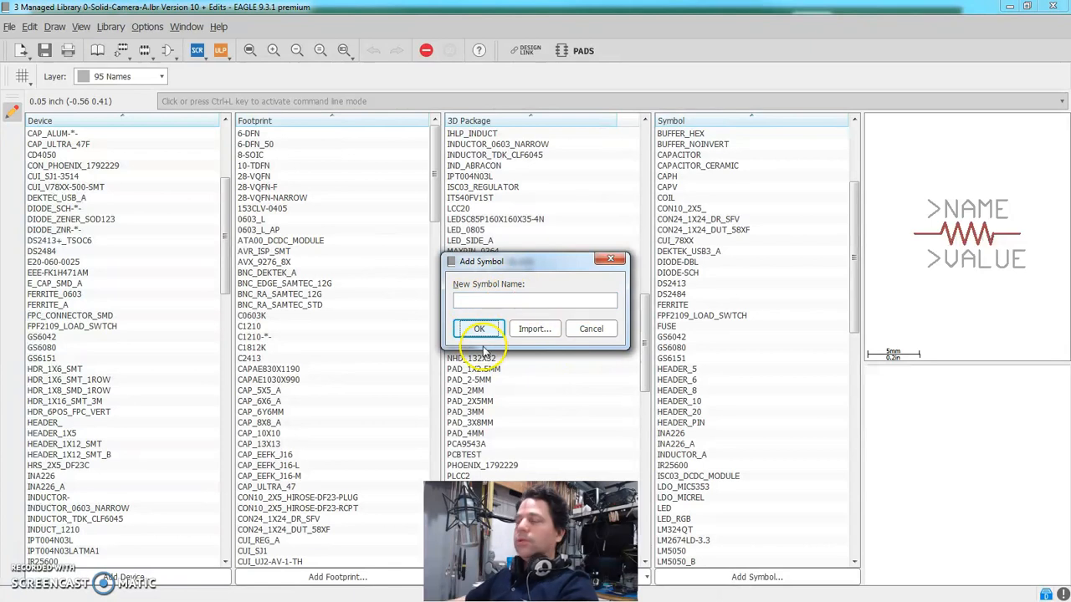
{"action": "left_click", "coordinate": [464, 299]}
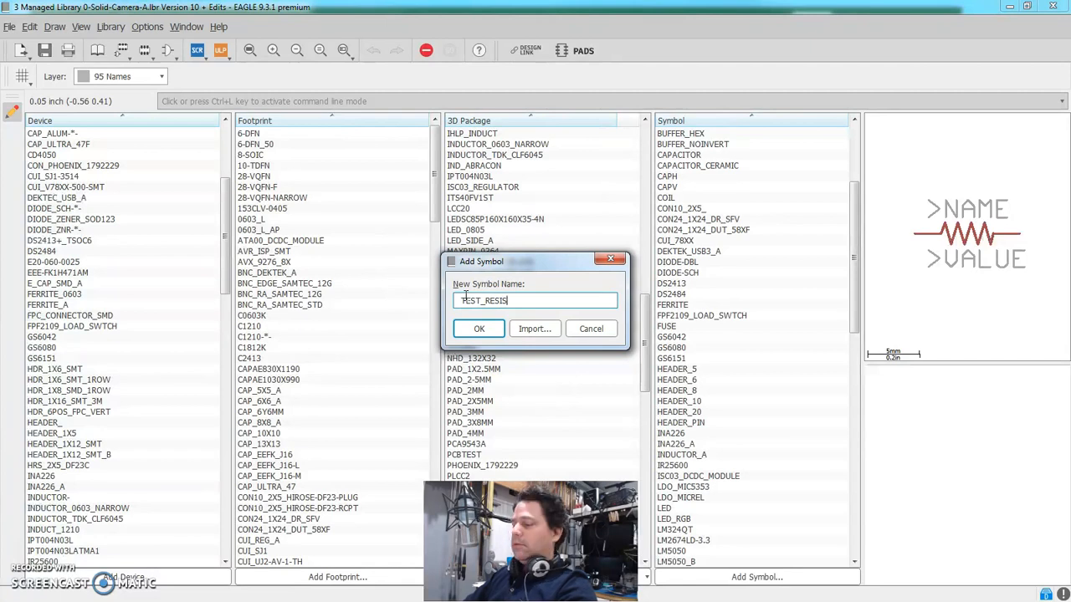
{"action": "key", "text": "Return"}
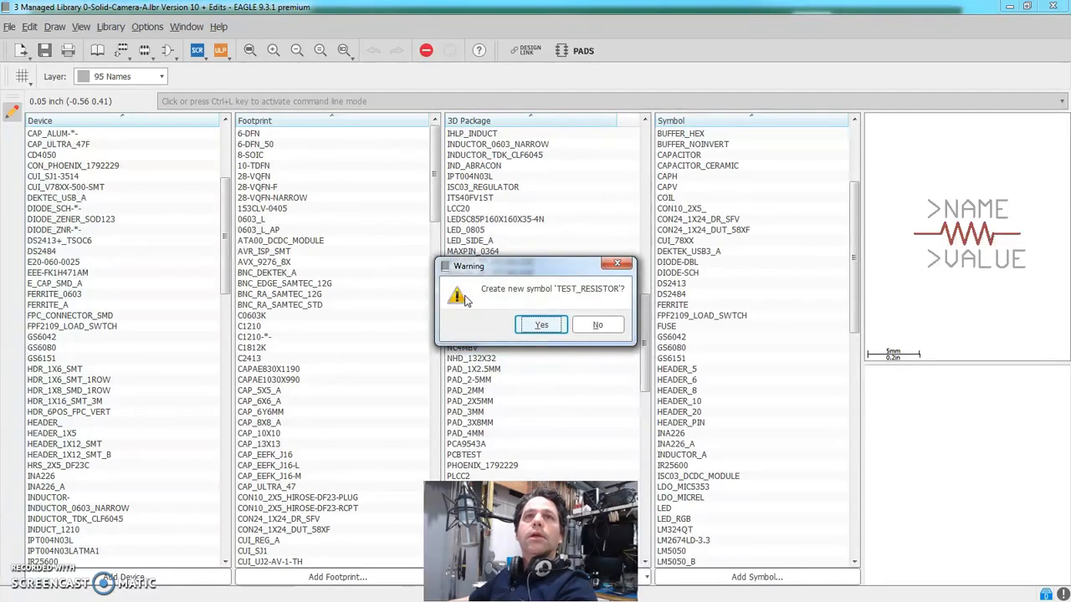
{"action": "left_click", "coordinate": [536, 324]}
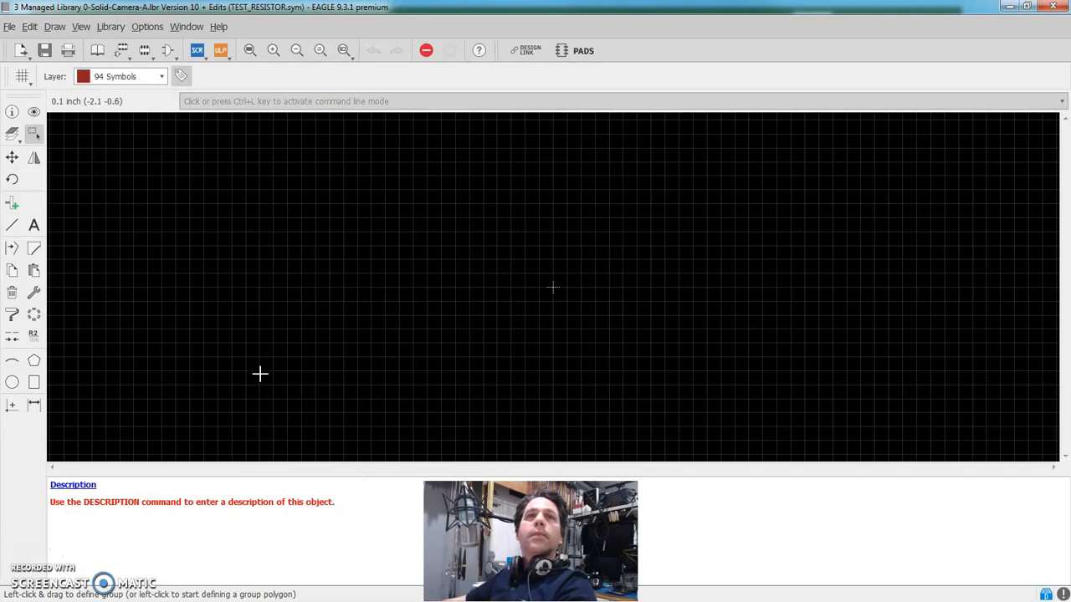
Review the symbol drawing's grid size and units in the grid settings and accept them
{"action": "scroll", "coordinate": [550, 276], "scroll_direction": "up", "scroll_amount": 1}
{"action": "scroll", "coordinate": [538, 299], "scroll_direction": "up", "scroll_amount": 1}
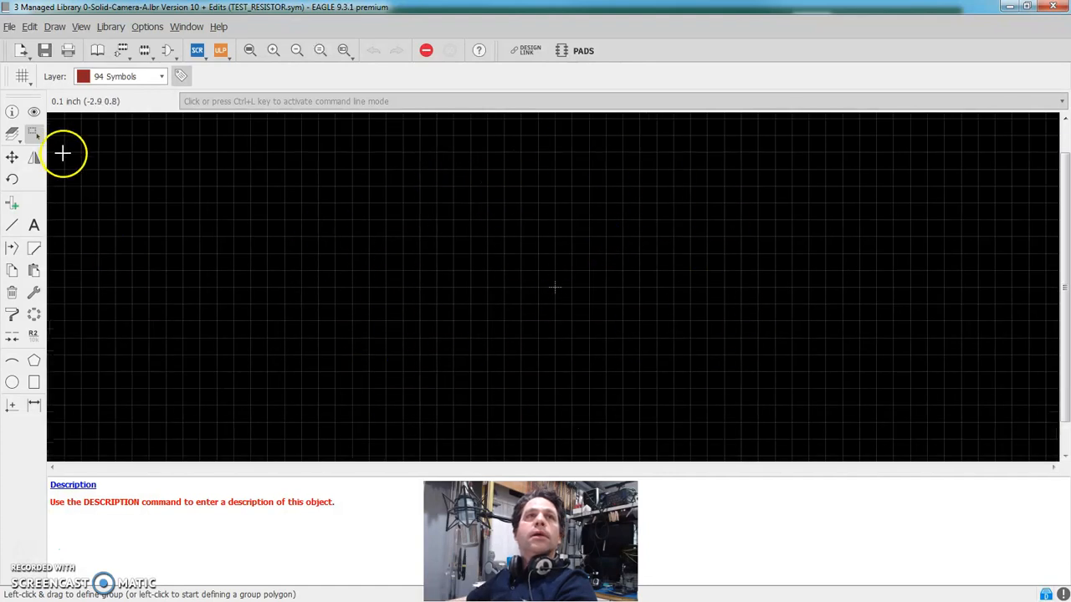
{"action": "left_click", "coordinate": [21, 77]}
{"action": "left_click_drag", "start_coordinate": [477, 210], "coordinate": [571, 177]}
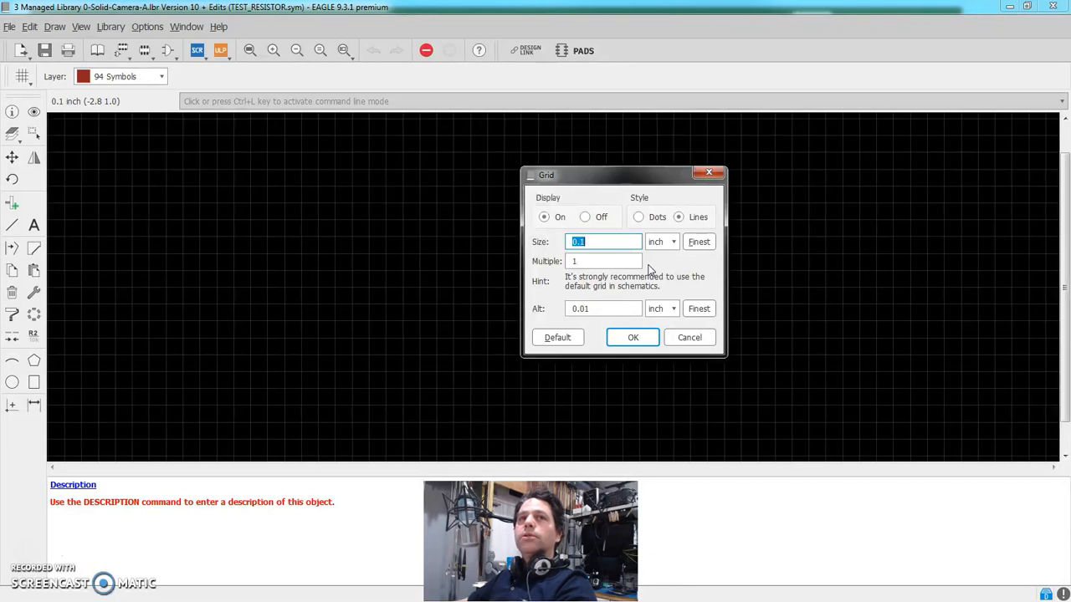
{"action": "left_click", "coordinate": [600, 238]}
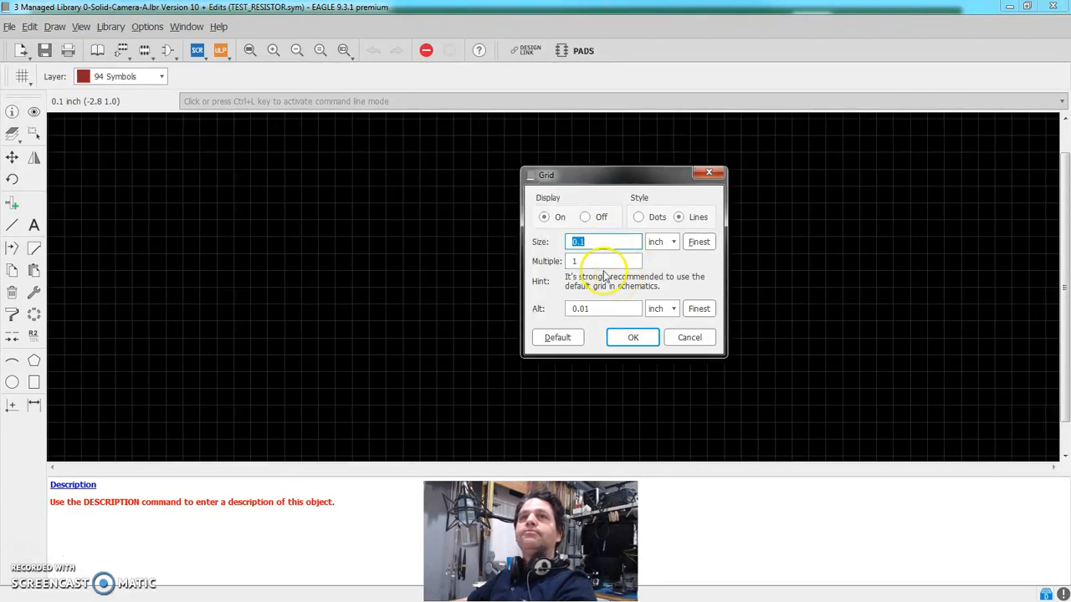
{"action": "left_click", "coordinate": [634, 338]}
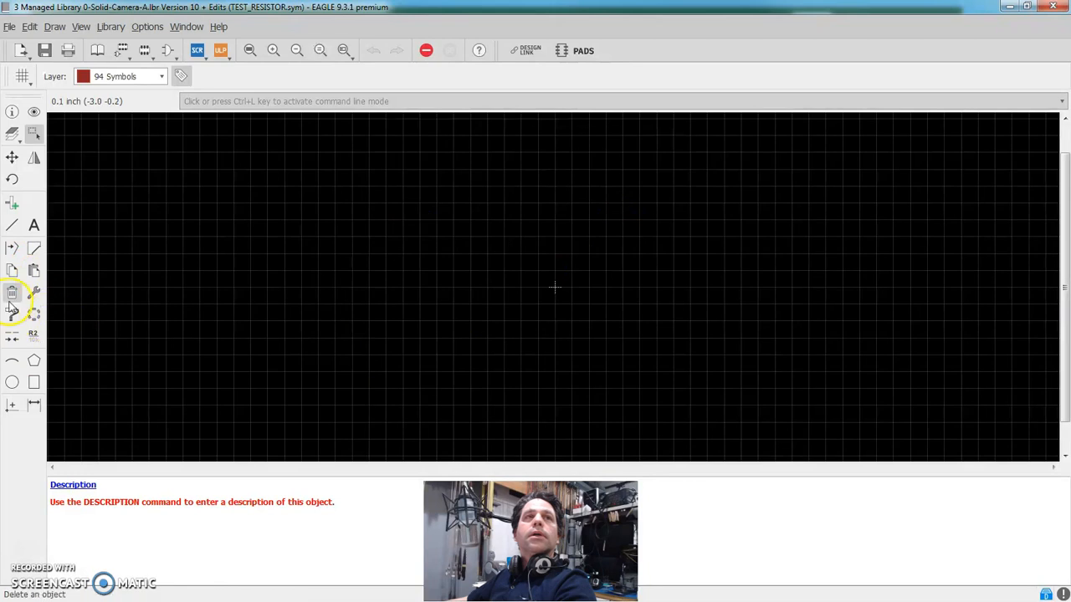
Start the Pin tool and rotate the unplaced pin through its different orientations
{"action": "left_click", "coordinate": [13, 205]}
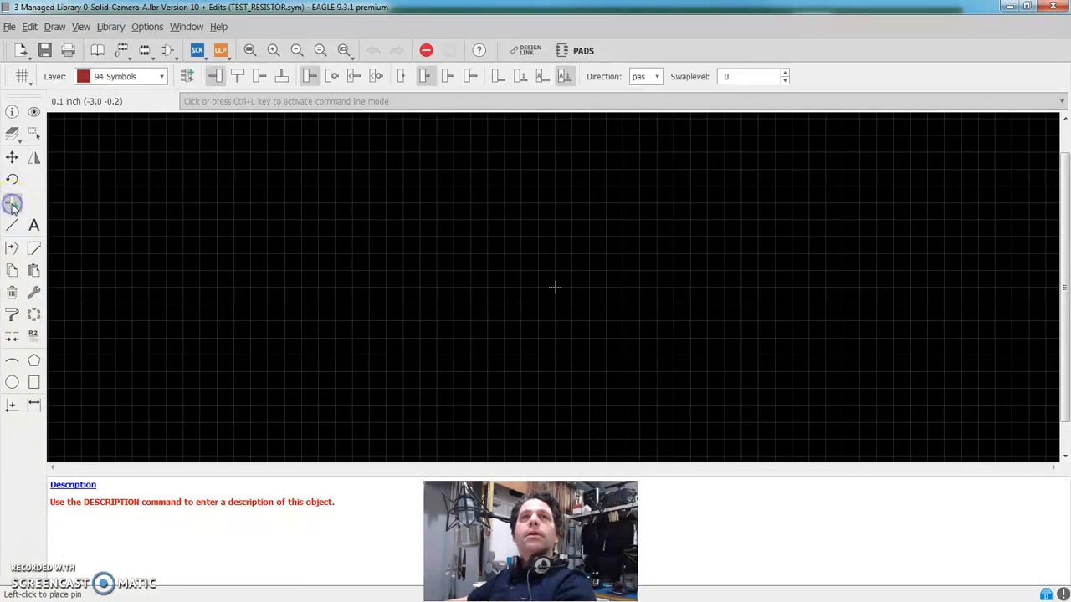
{"action": "left_click", "coordinate": [576, 79]}
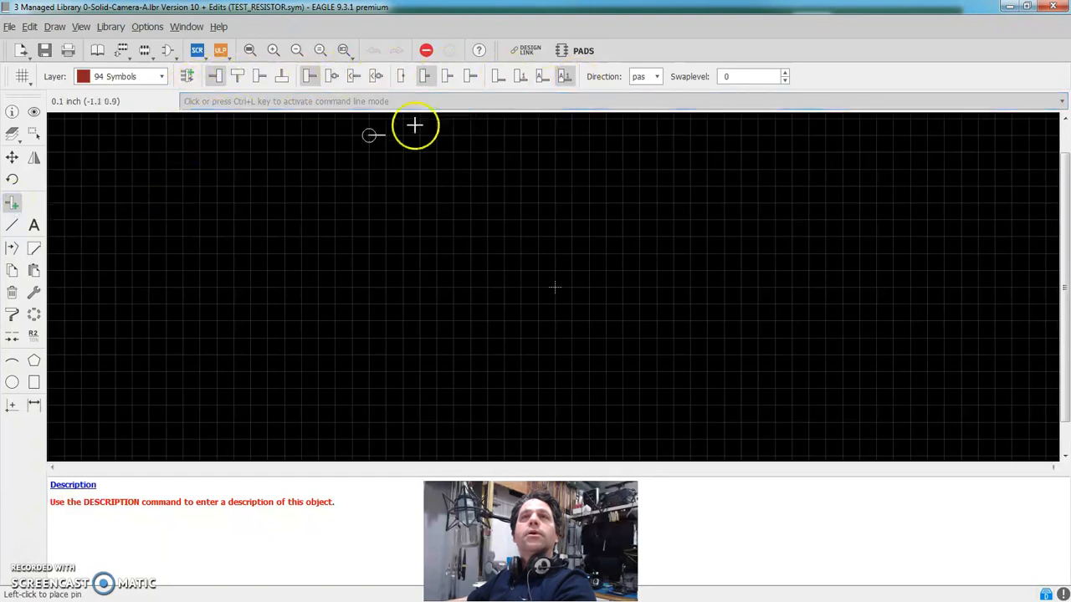
{"action": "right_click", "coordinate": [377, 314]}
{"action": "scroll", "coordinate": [493, 290], "scroll_direction": "up", "scroll_amount": 1}
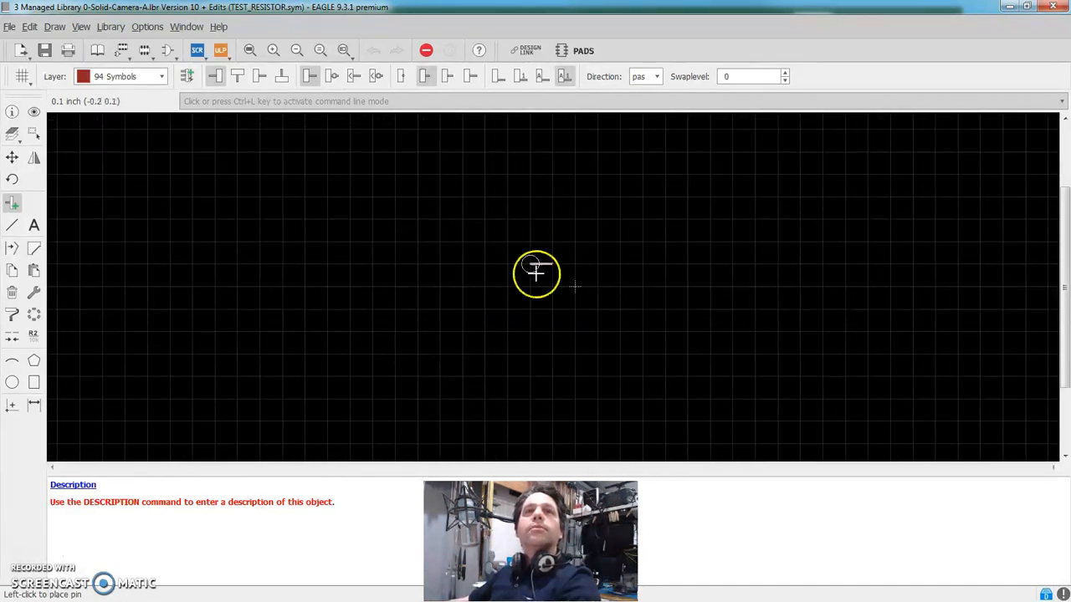
{"action": "right_click", "coordinate": [447, 283]}
{"action": "right_click", "coordinate": [448, 284]}
{"action": "right_click", "coordinate": [447, 283]}
{"action": "right_click", "coordinate": [447, 283]}
{"action": "right_click", "coordinate": [448, 284]}
{"action": "right_click", "coordinate": [448, 284]}
{"action": "right_click", "coordinate": [449, 283]}
{"action": "right_click", "coordinate": [448, 284]}
{"action": "right_click", "coordinate": [448, 284]}
{"action": "right_click", "coordinate": [449, 283]}
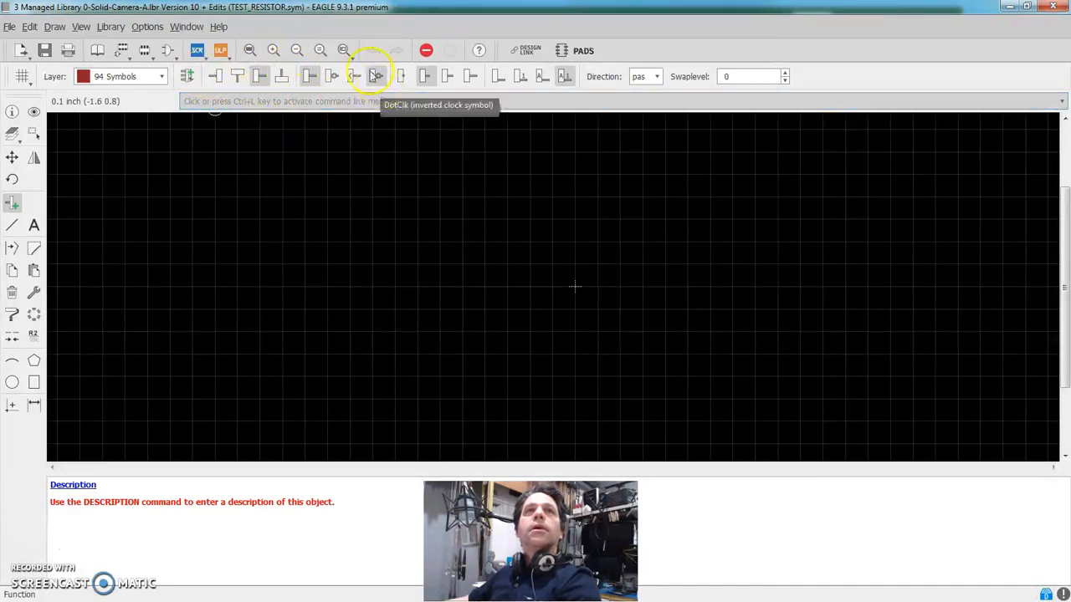
Preview the unplaced pin with the DotClk and Dot functions, and return it to the plain pin function
{"action": "left_click", "coordinate": [425, 76]}
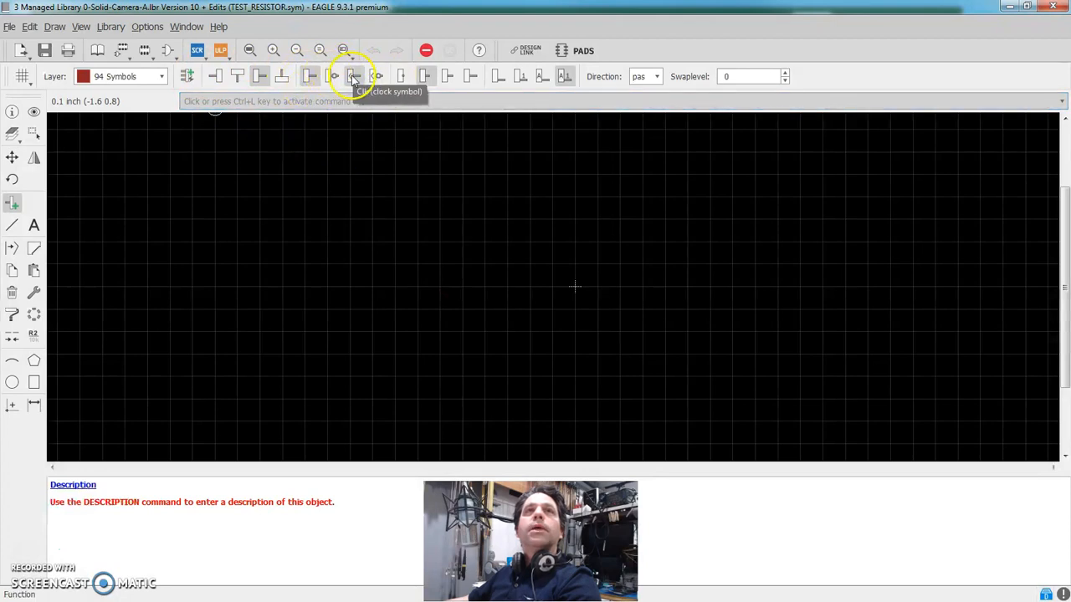
{"action": "left_click", "coordinate": [376, 76]}
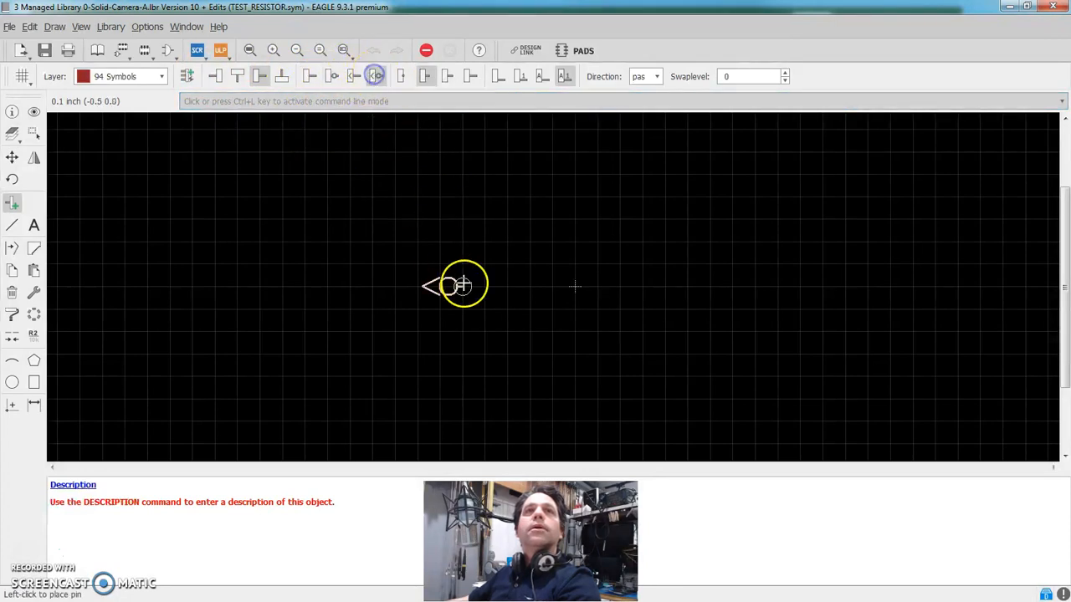
{"action": "left_click", "coordinate": [332, 77]}
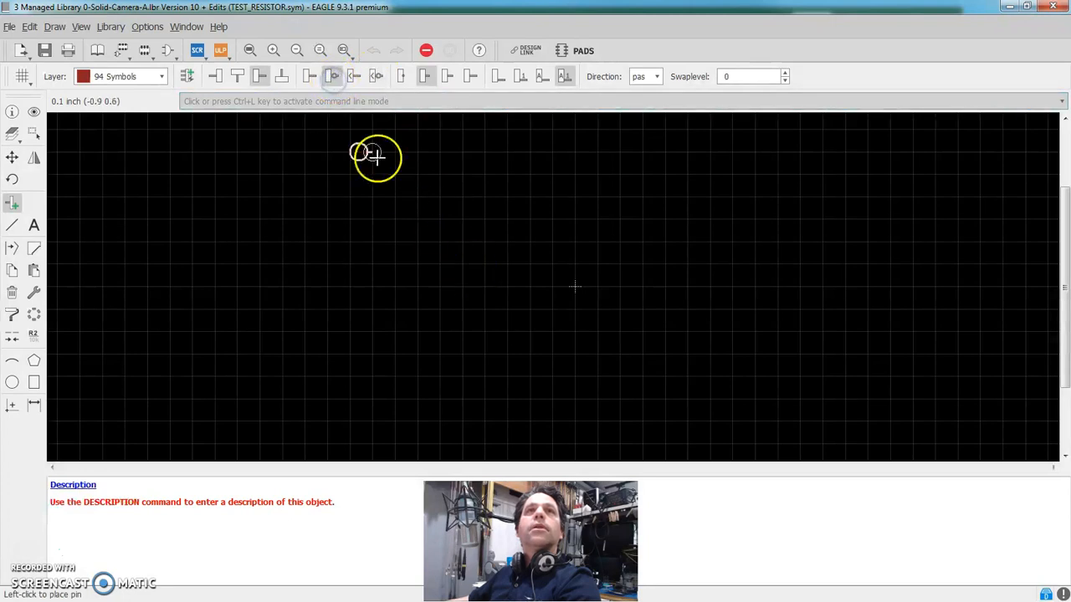
{"action": "left_click", "coordinate": [421, 288]}
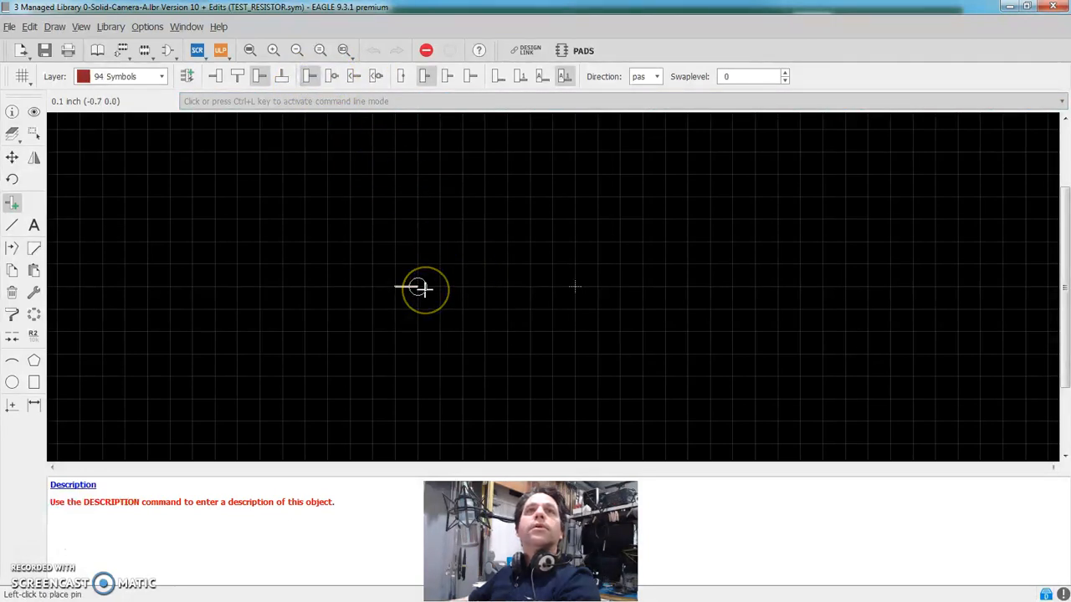
{"action": "left_click", "coordinate": [424, 285]}
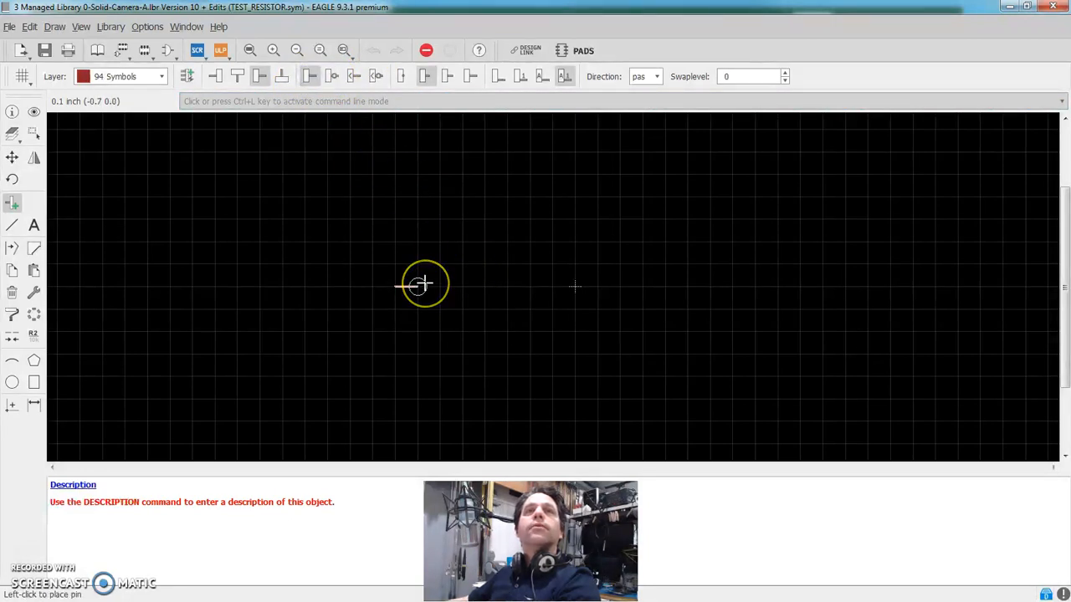
Try the middle, long and point pin lengths, restore the short length, and raise the swap level to 1
{"action": "left_click", "coordinate": [448, 77]}
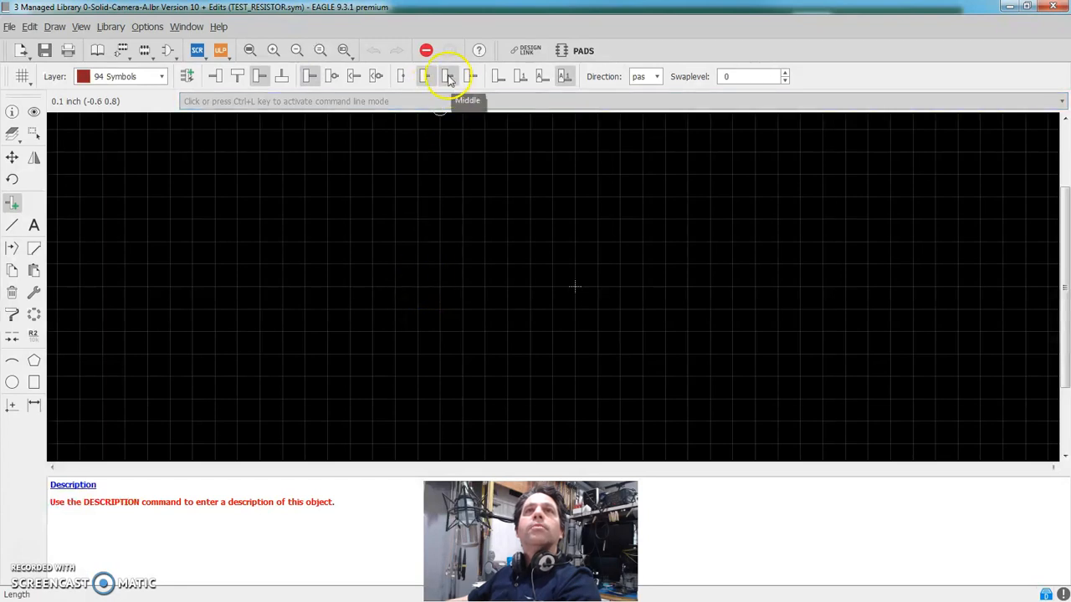
{"action": "left_click", "coordinate": [471, 77]}
{"action": "left_click", "coordinate": [402, 76]}
{"action": "left_click", "coordinate": [425, 76]}
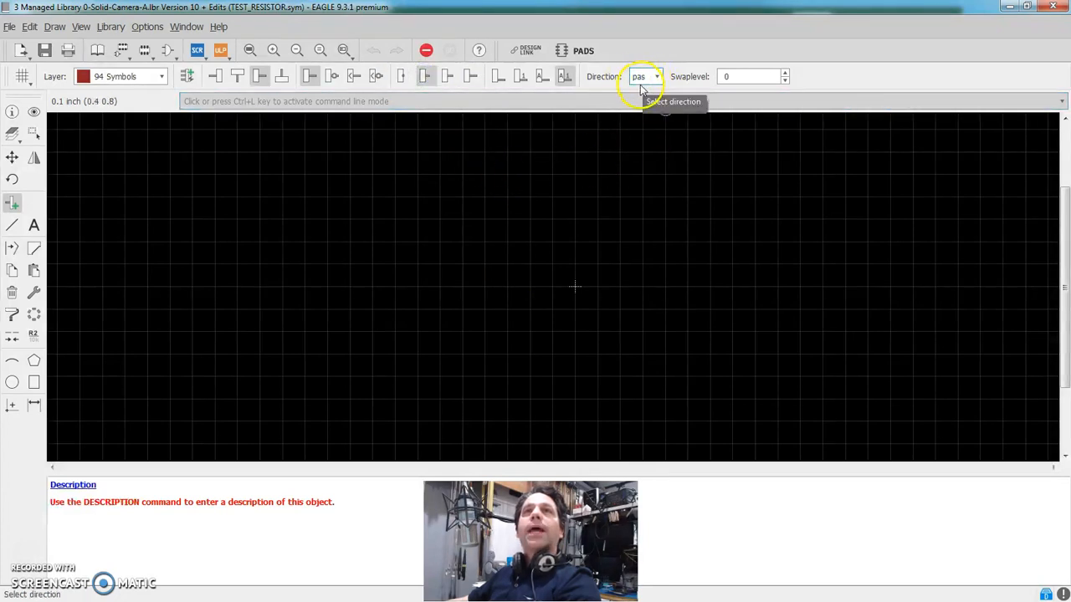
{"action": "left_click", "coordinate": [784, 73]}
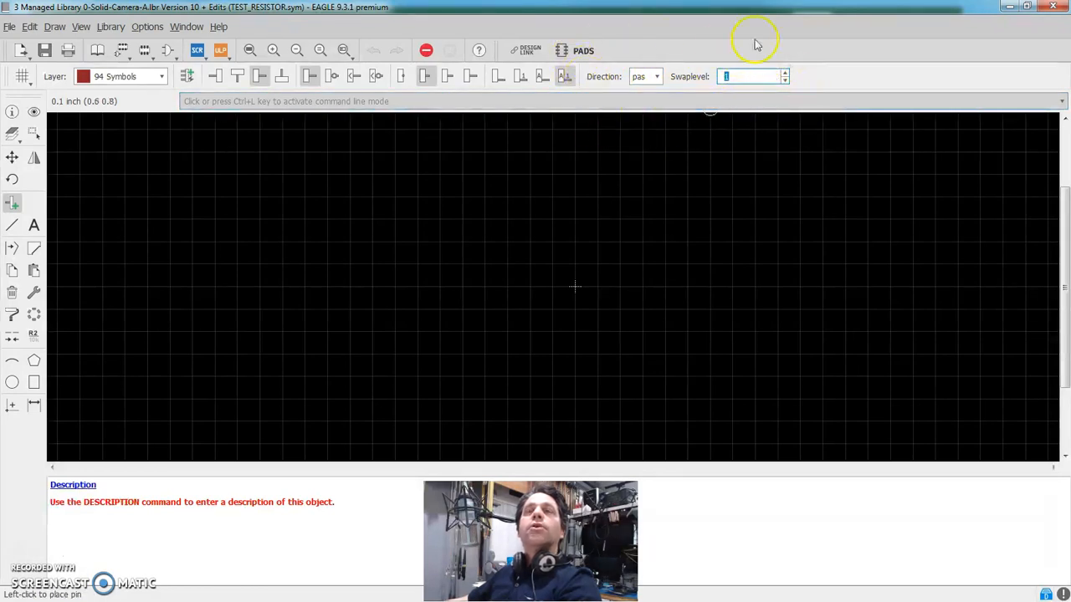
{"action": "left_click", "coordinate": [576, 287]}
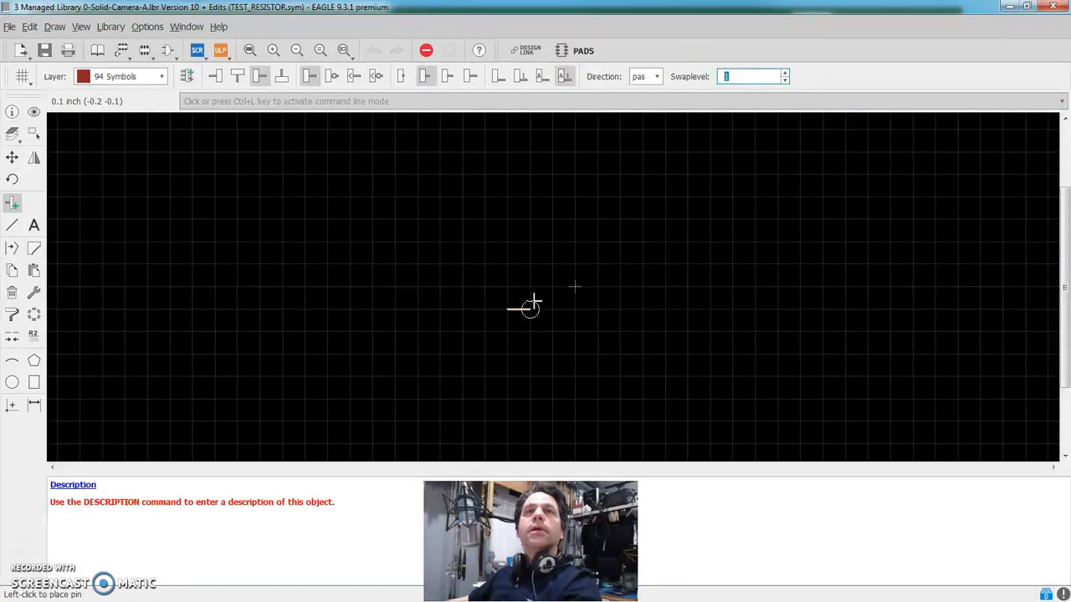
Place the first short passive pin at (-0.4, 0) inch with swap level 0, its line pointing toward the origin
{"action": "scroll", "coordinate": [502, 298], "scroll_direction": "up", "scroll_amount": 2}
{"action": "scroll", "coordinate": [502, 299], "scroll_direction": "up", "scroll_amount": 1}
{"action": "right_click", "coordinate": [501, 298]}
{"action": "right_click", "coordinate": [478, 246]}
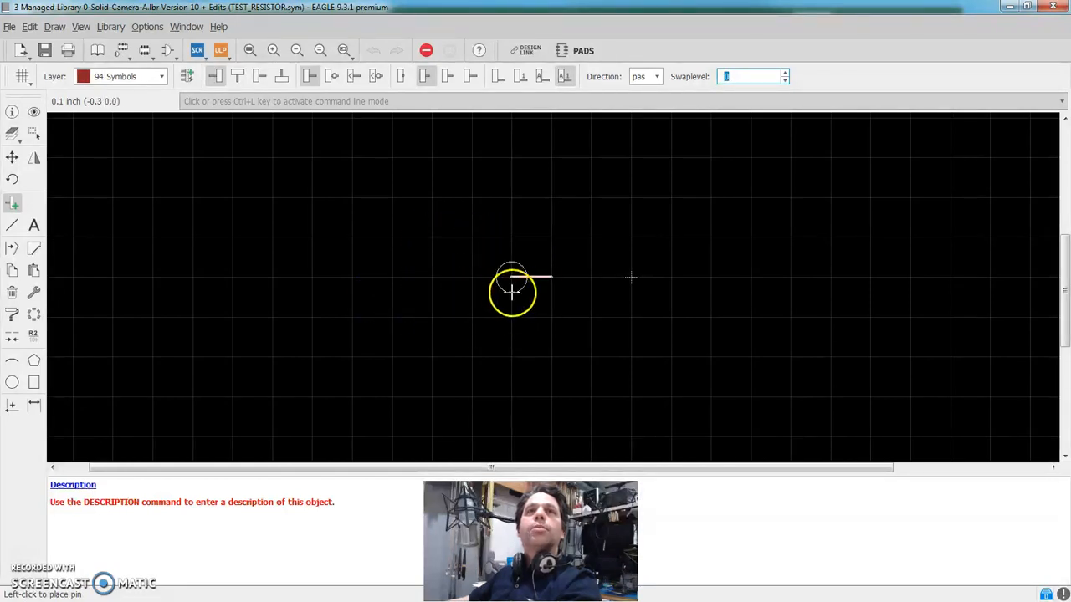
{"action": "left_click", "coordinate": [473, 277]}
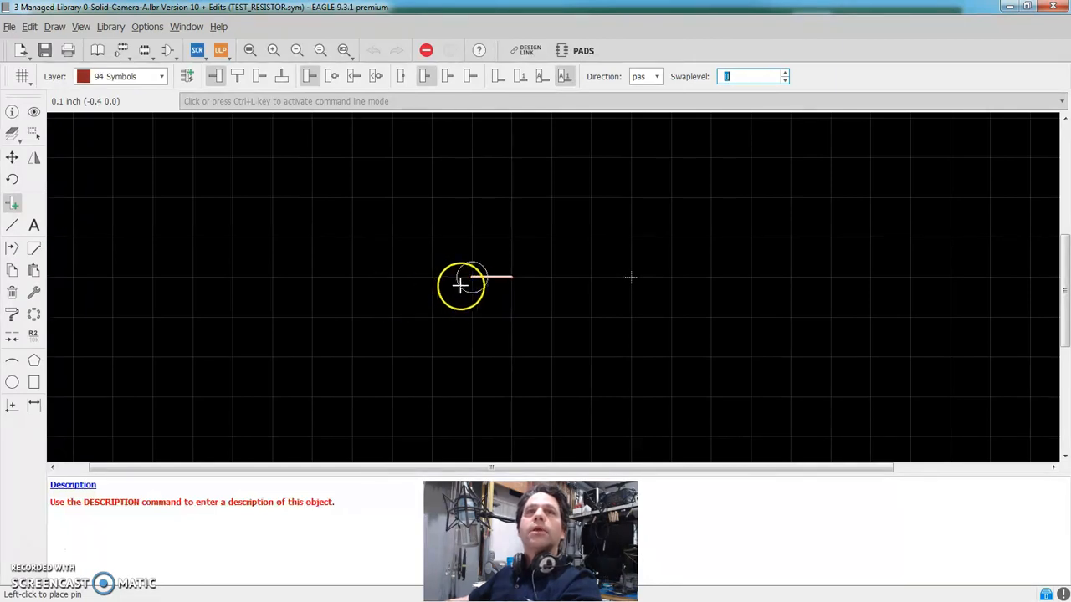
{"action": "left_click", "coordinate": [473, 277]}
Place the second passive pin at (0.4, 0) inch, rotated to face the first one, and end pin placement
{"action": "right_click", "coordinate": [709, 274]}
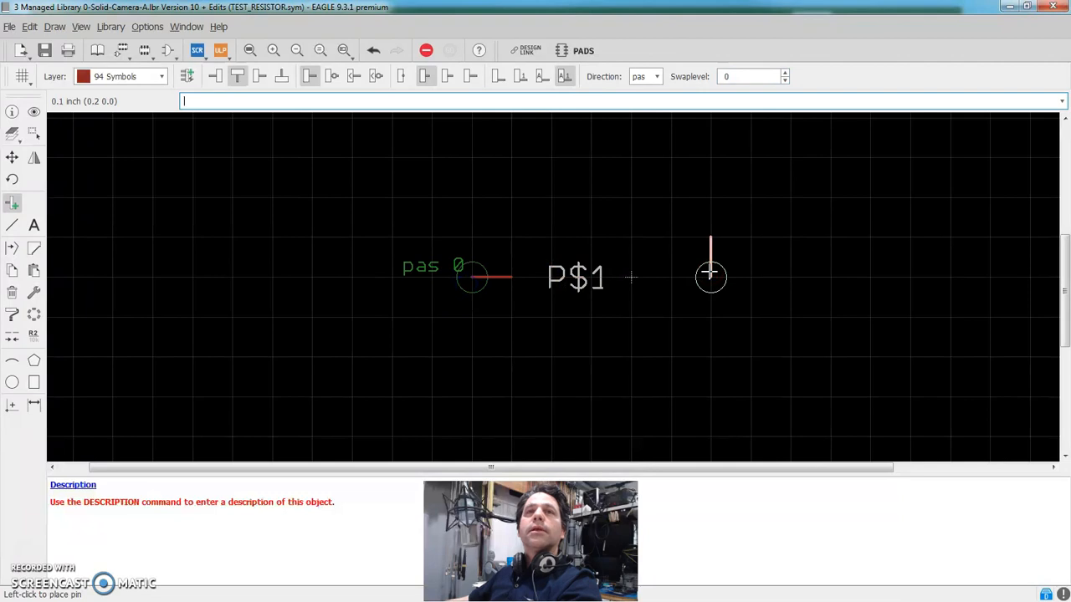
{"action": "left_click_drag", "start_coordinate": [703, 276], "coordinate": [769, 278]}
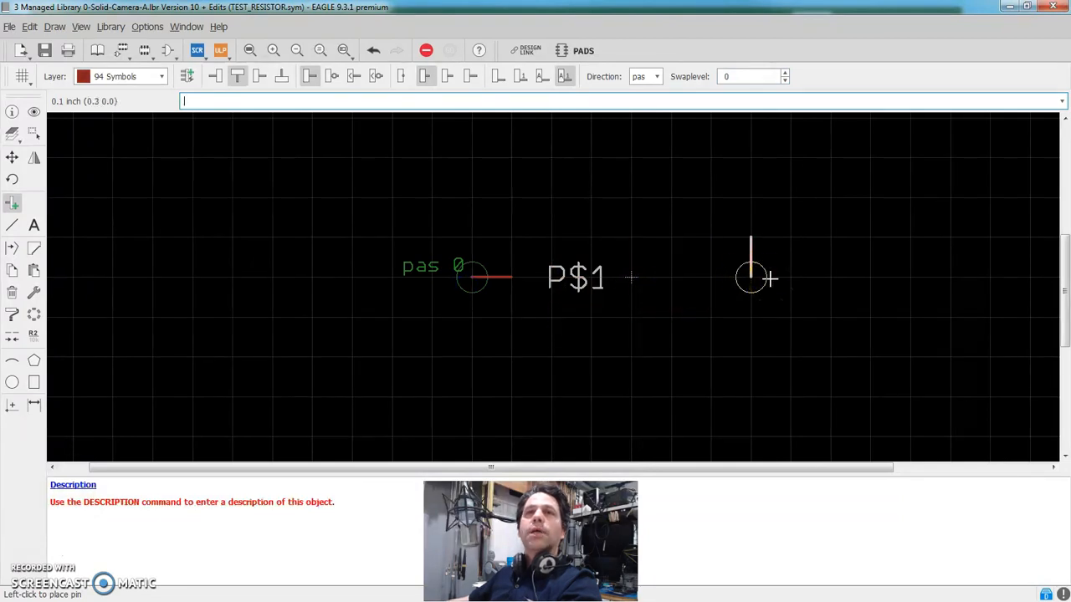
{"action": "right_click", "coordinate": [770, 279]}
{"action": "left_click_drag", "start_coordinate": [769, 278], "coordinate": [791, 279]}
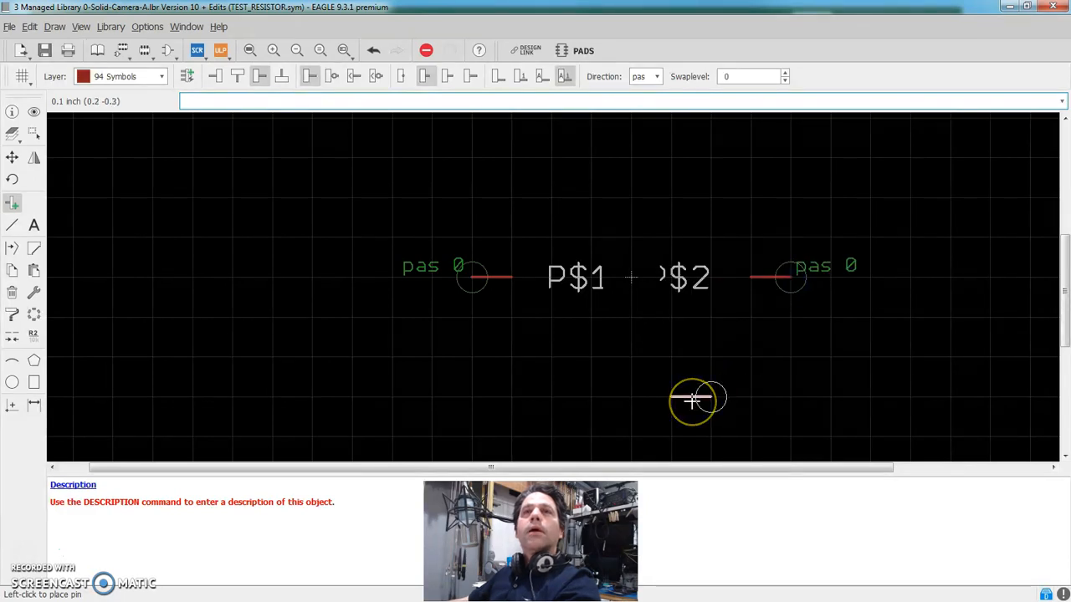
{"action": "key", "text": "Escape"}
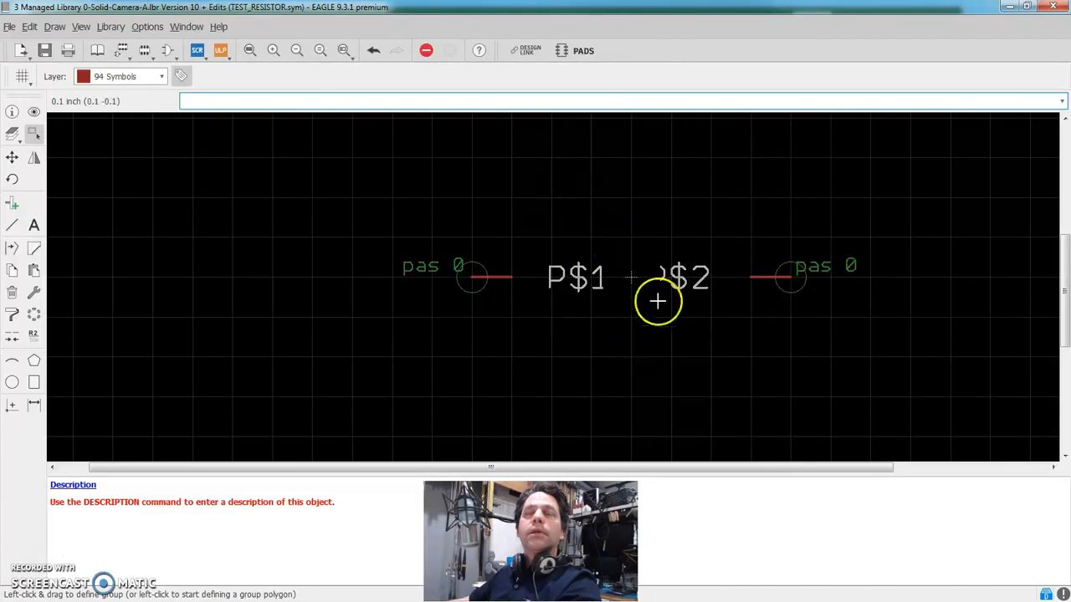
Turn off name visibility for pin P$1 at (-0.4, 0) in its pin properties
{"action": "scroll", "coordinate": [665, 277], "scroll_direction": "up", "scroll_amount": 1}
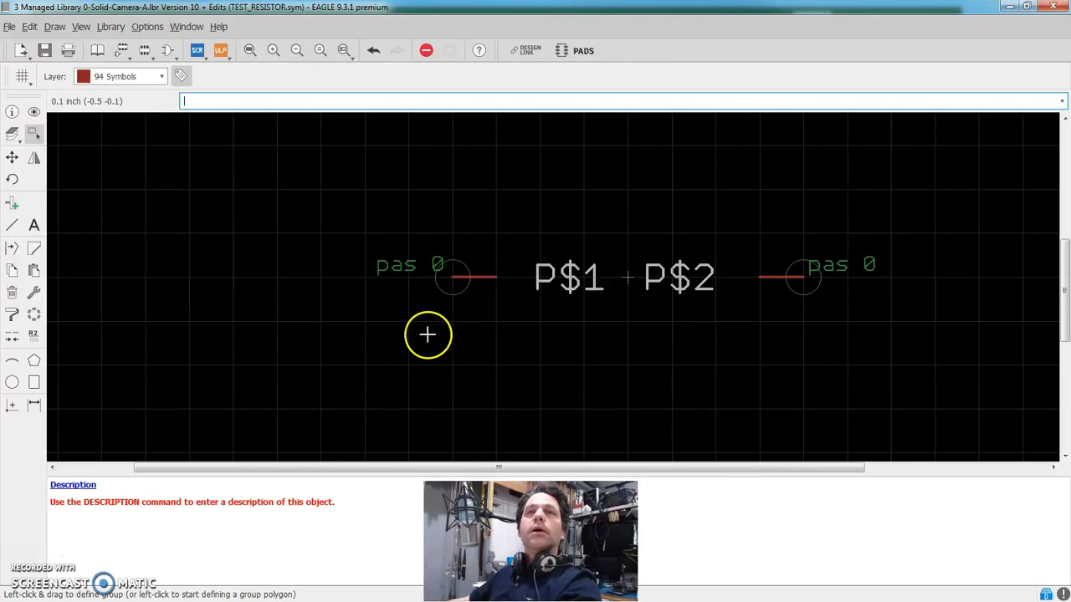
{"action": "right_click", "coordinate": [452, 278]}
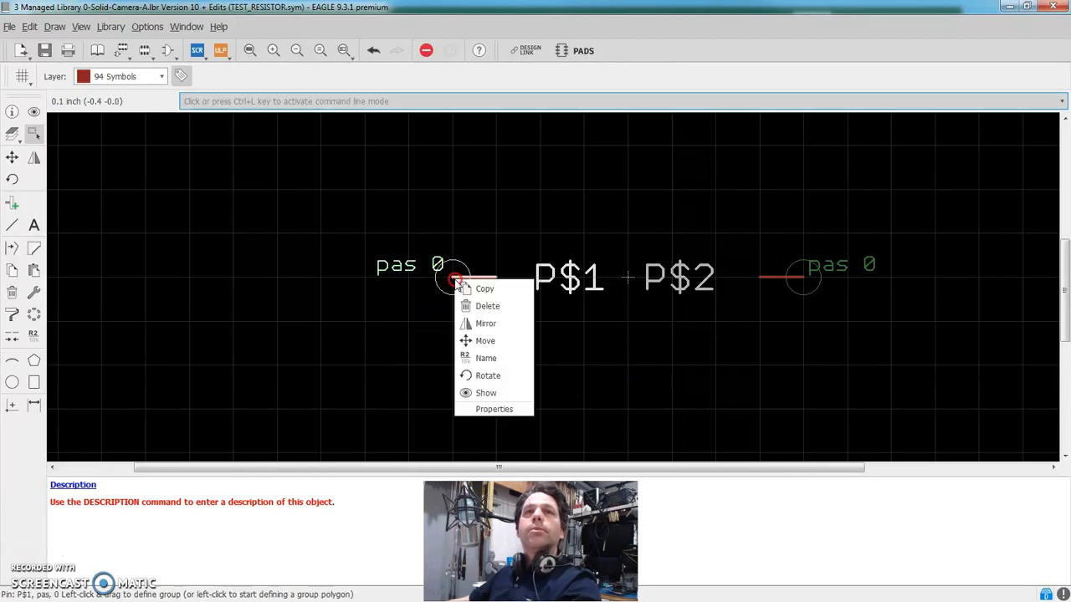
{"action": "left_click", "coordinate": [487, 408]}
{"action": "left_click", "coordinate": [518, 383]}
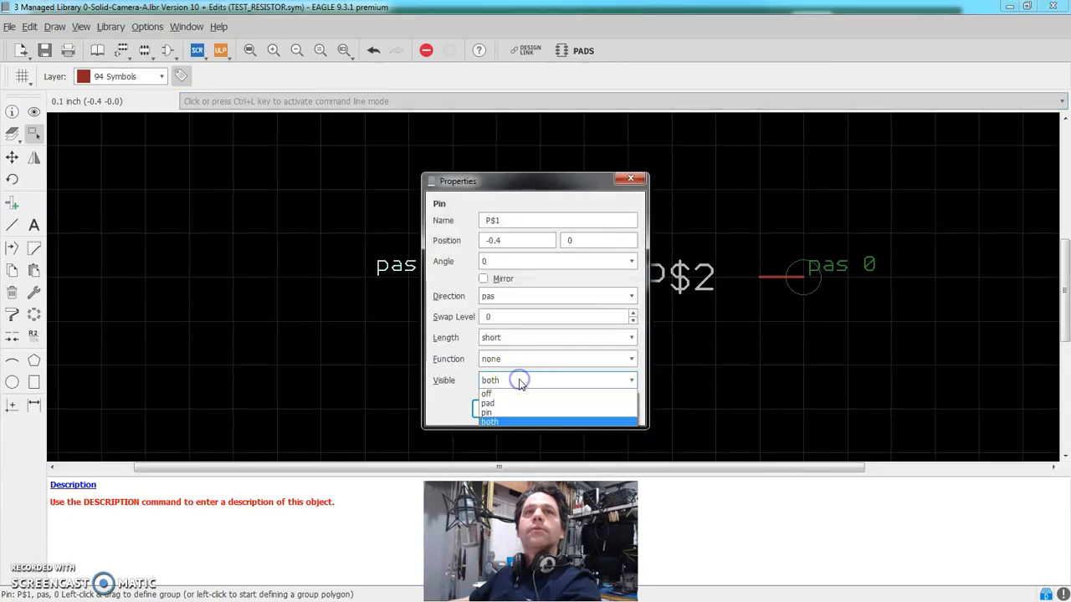
{"action": "left_click", "coordinate": [509, 389]}
{"action": "left_click", "coordinate": [498, 409]}
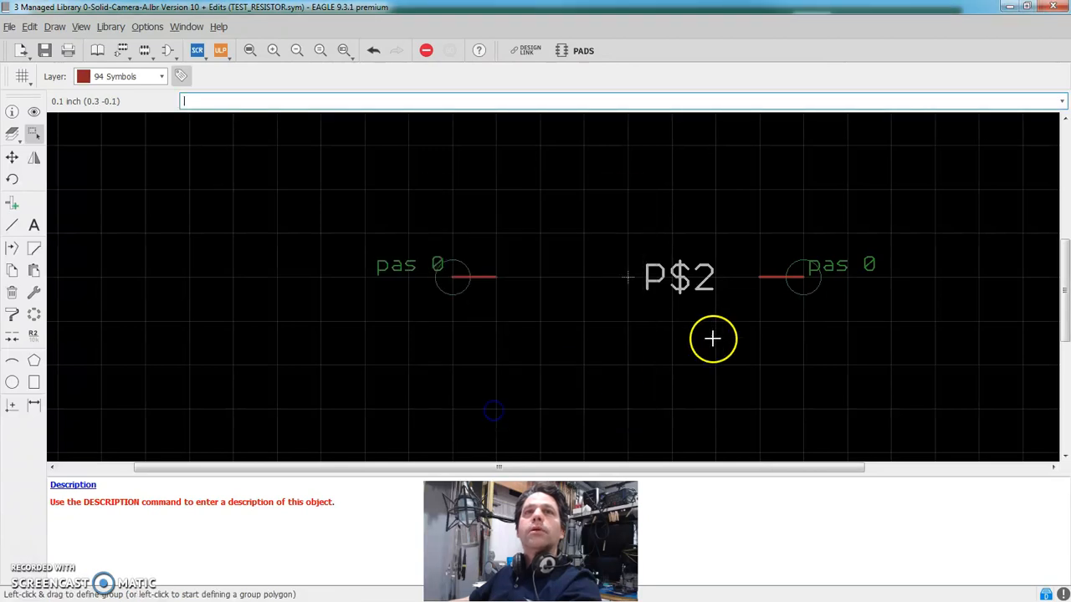
Turn off name visibility for pin P$2 at (0.4, 0) in its pin properties
{"action": "right_click", "coordinate": [806, 277]}
{"action": "left_click", "coordinate": [845, 405]}
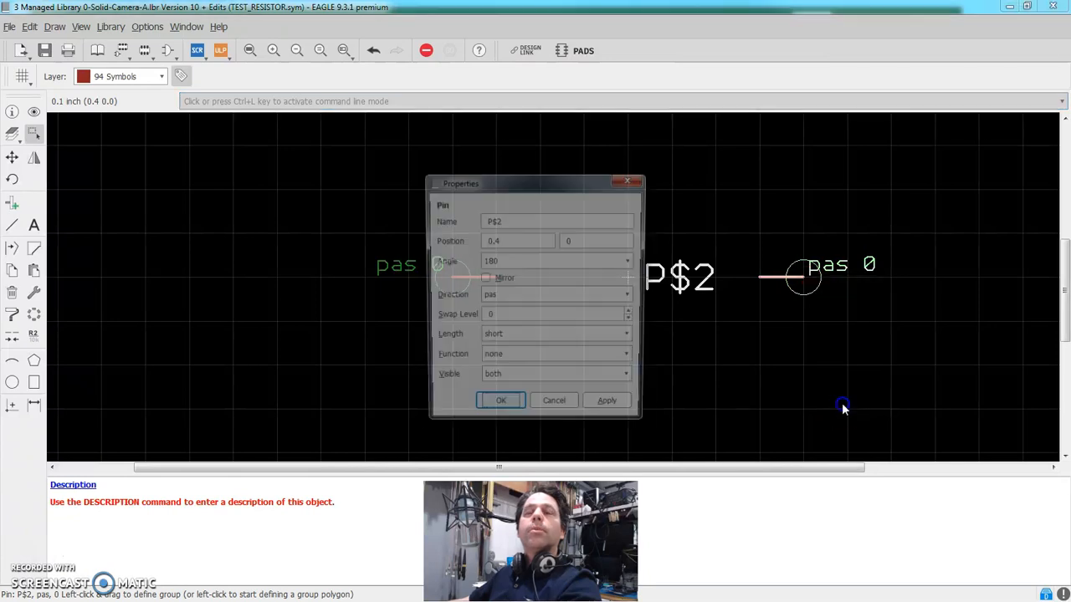
{"action": "left_click", "coordinate": [504, 384]}
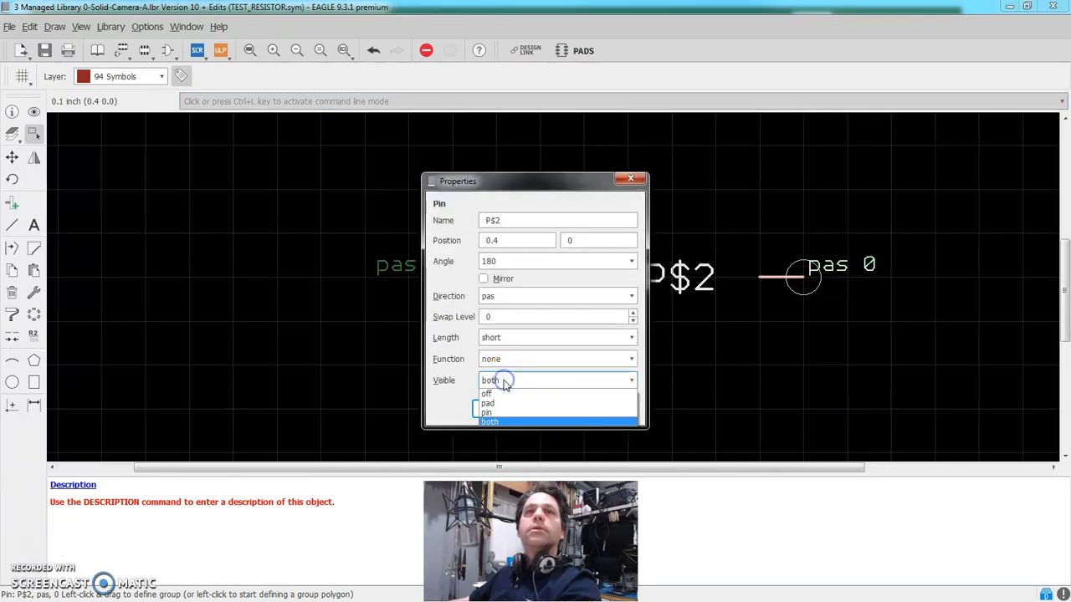
{"action": "left_click", "coordinate": [502, 390]}
{"action": "left_click", "coordinate": [498, 408]}
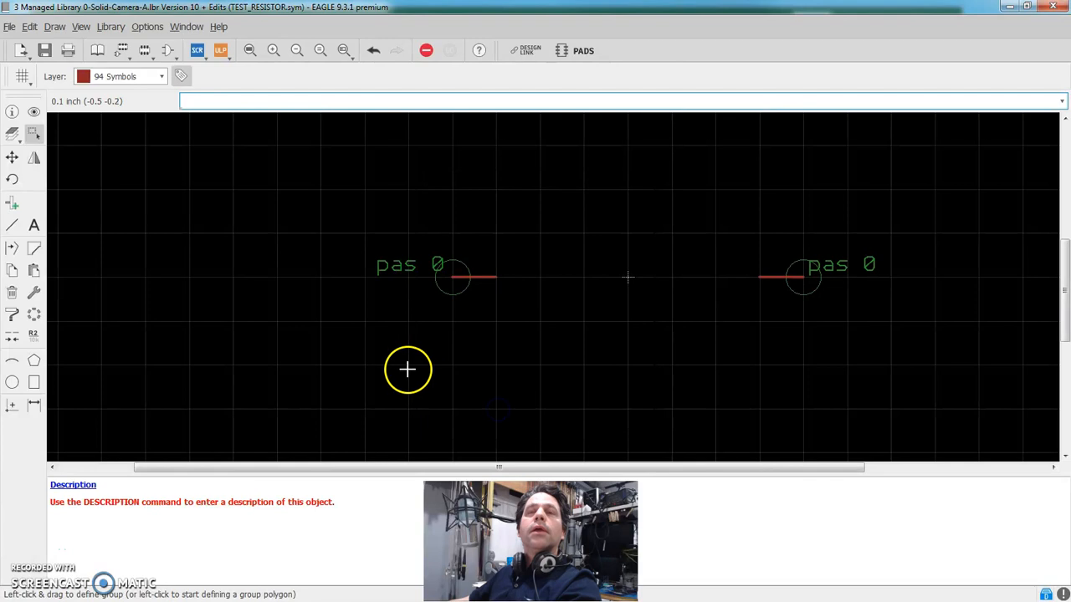
Set the symbol grid size to 0.05 inch with an alternate grid of 0.025 inch
{"action": "scroll", "coordinate": [676, 272], "scroll_direction": "down", "scroll_amount": 1}
{"action": "scroll", "coordinate": [676, 272], "scroll_direction": "up", "scroll_amount": 1}
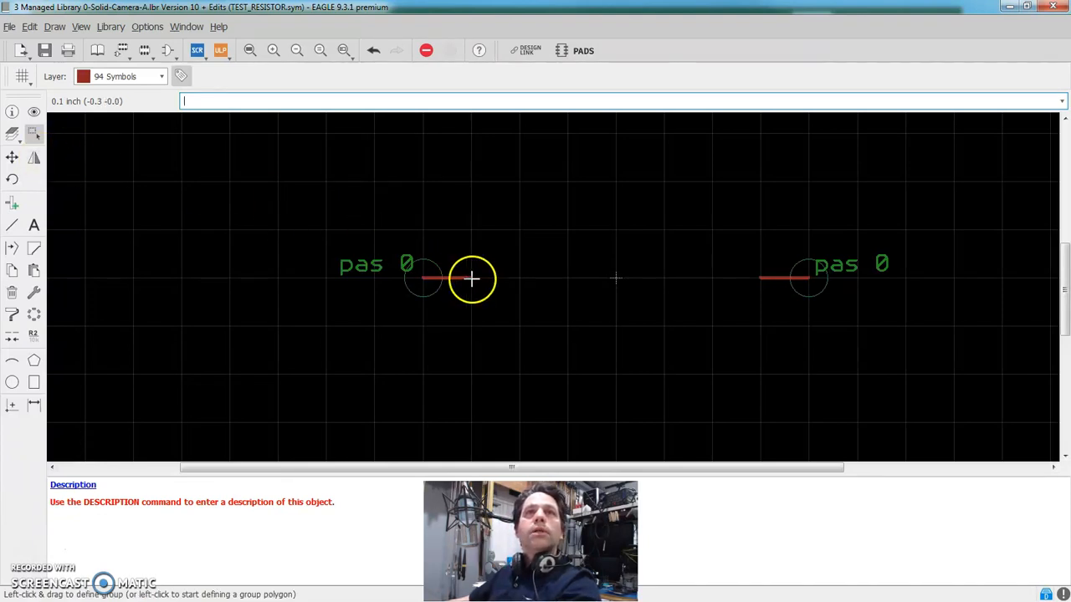
{"action": "left_click", "coordinate": [22, 76]}
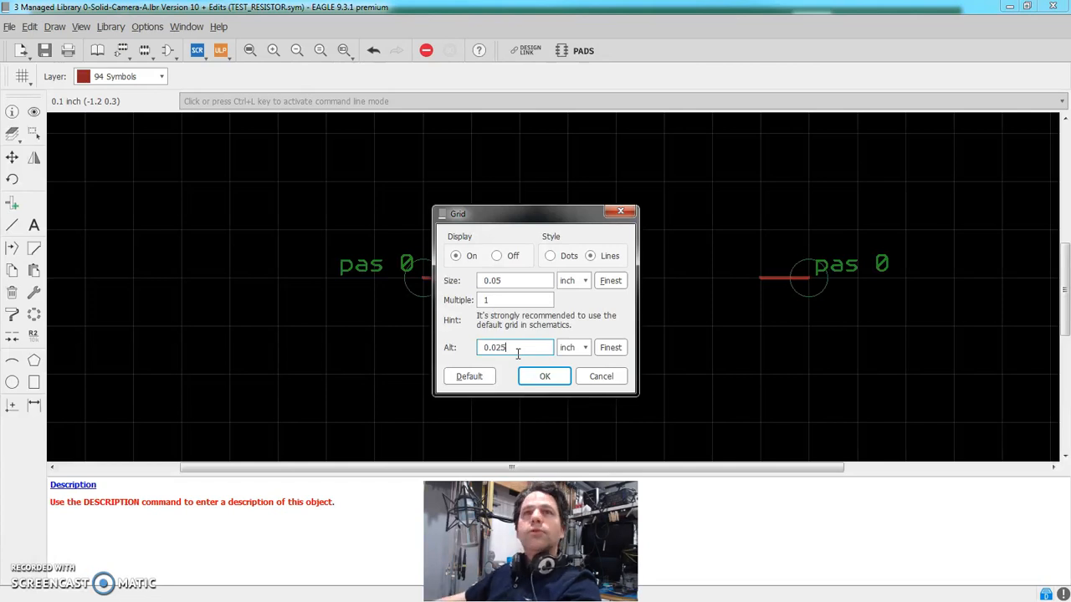
{"action": "left_click", "coordinate": [483, 280]}
{"action": "left_click", "coordinate": [498, 281]}
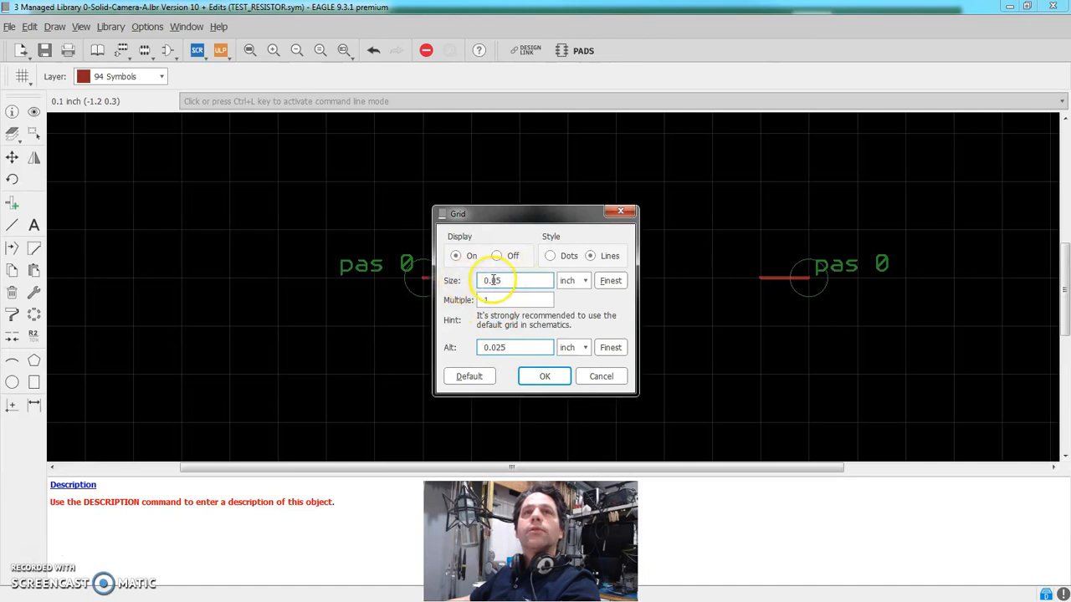
{"action": "left_click", "coordinate": [517, 355]}
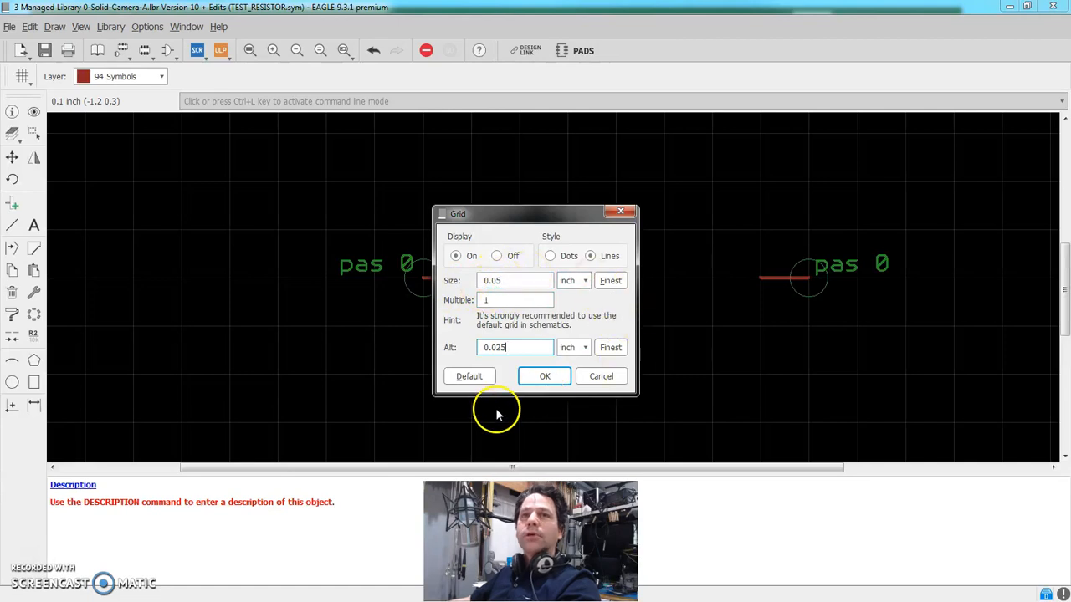
{"action": "left_click", "coordinate": [544, 381]}
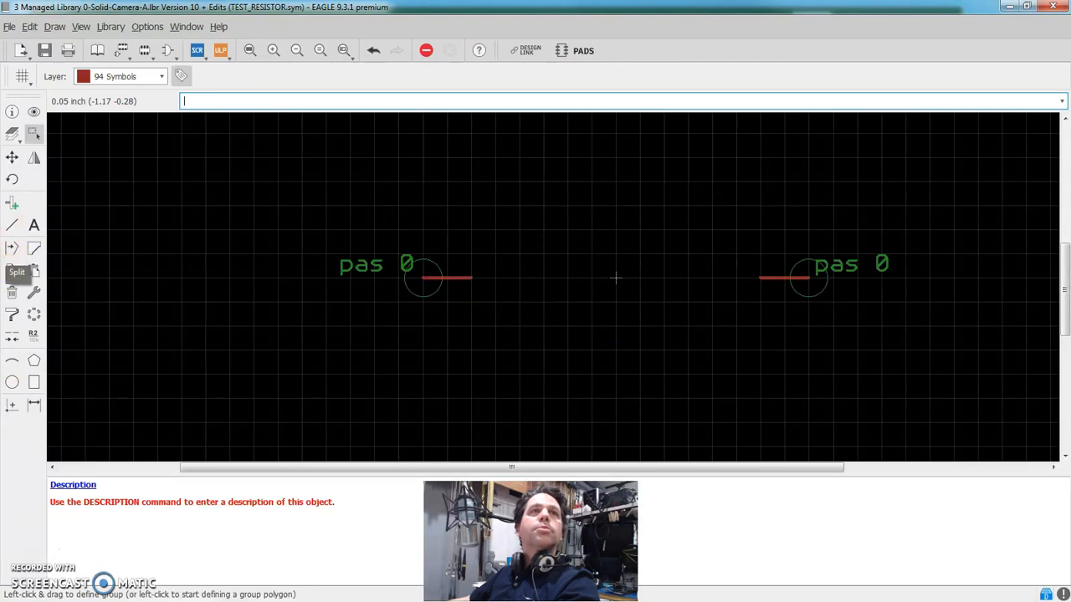
Start the Line command on layer 94 Symbols with a straight, continuous line of width 0.01
{"action": "left_click", "coordinate": [10, 228]}
{"action": "left_click", "coordinate": [130, 209]}
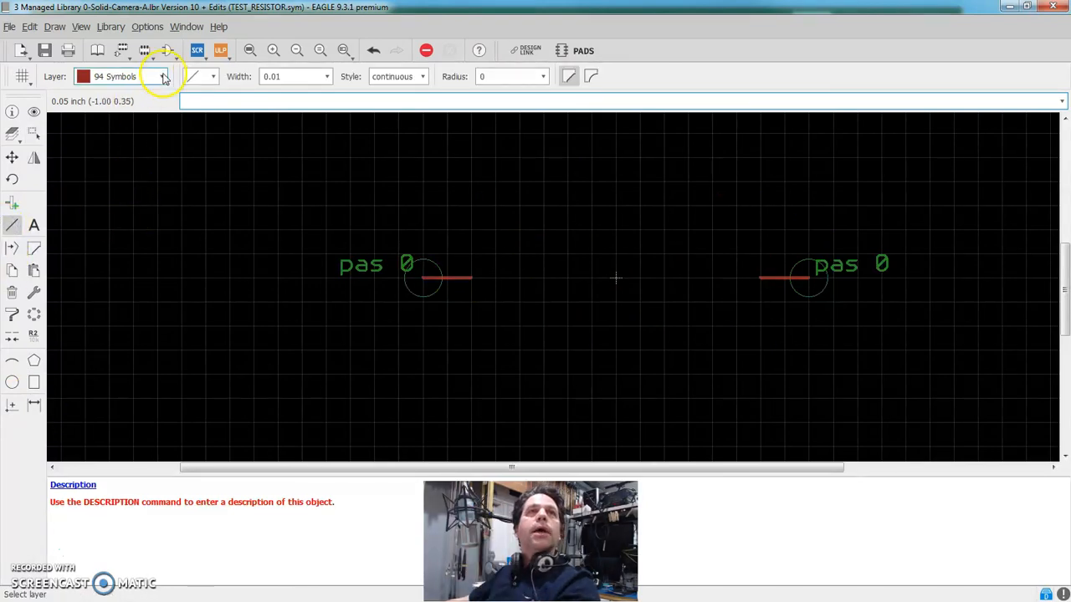
{"action": "left_click", "coordinate": [160, 77]}
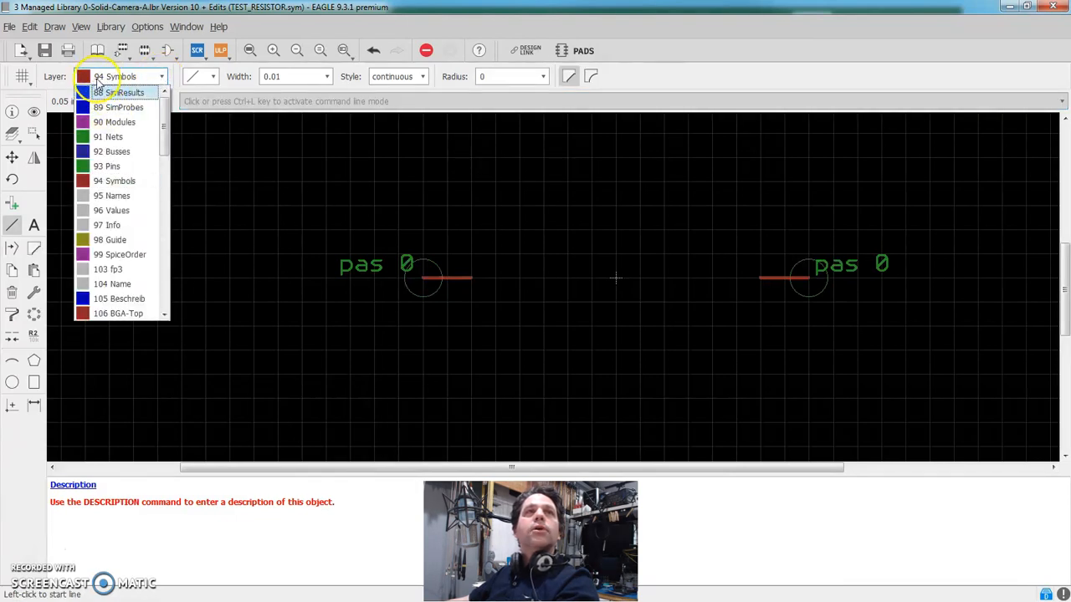
{"action": "mouse_move", "coordinate": [163, 121]}
{"action": "left_mouse_down"}
{"action": "mouse_move", "coordinate": [167, 305]}
{"action": "mouse_move", "coordinate": [155, 127]}
{"action": "left_mouse_up"}
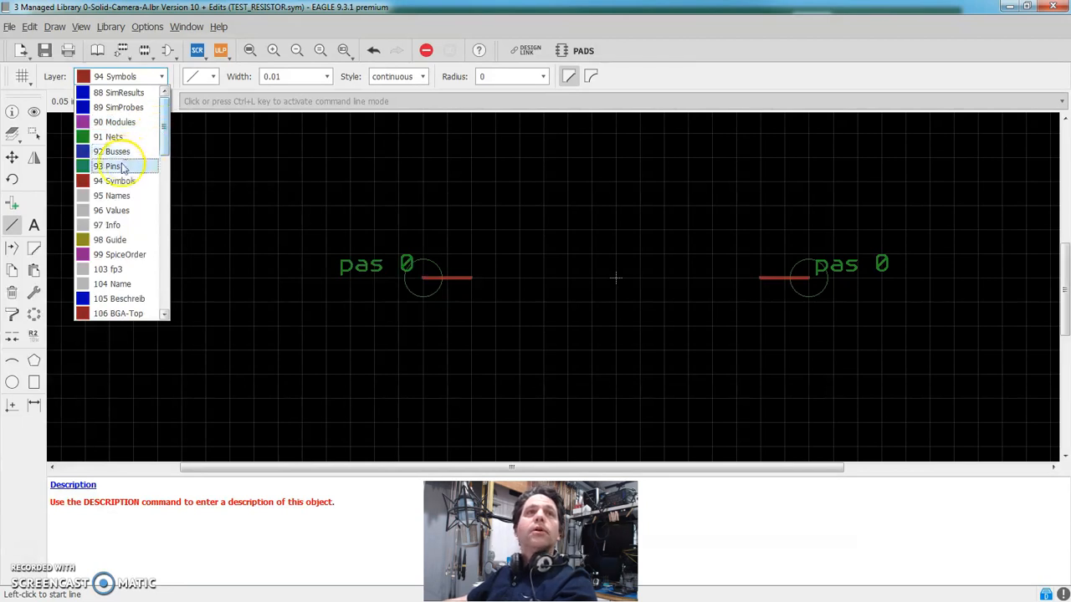
{"action": "left_click", "coordinate": [105, 183]}
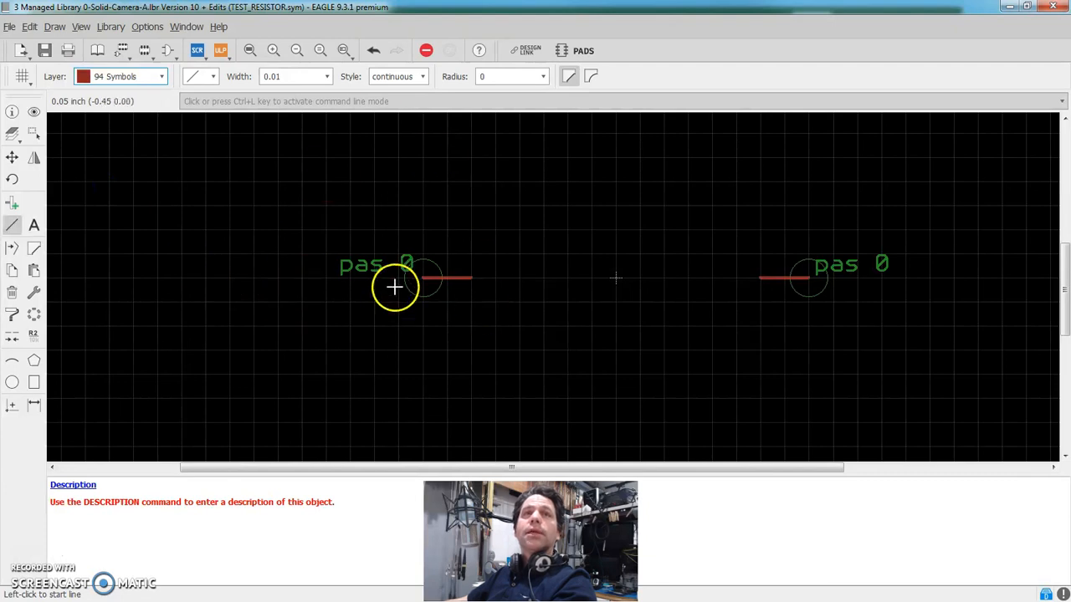
{"action": "left_click", "coordinate": [215, 78]}
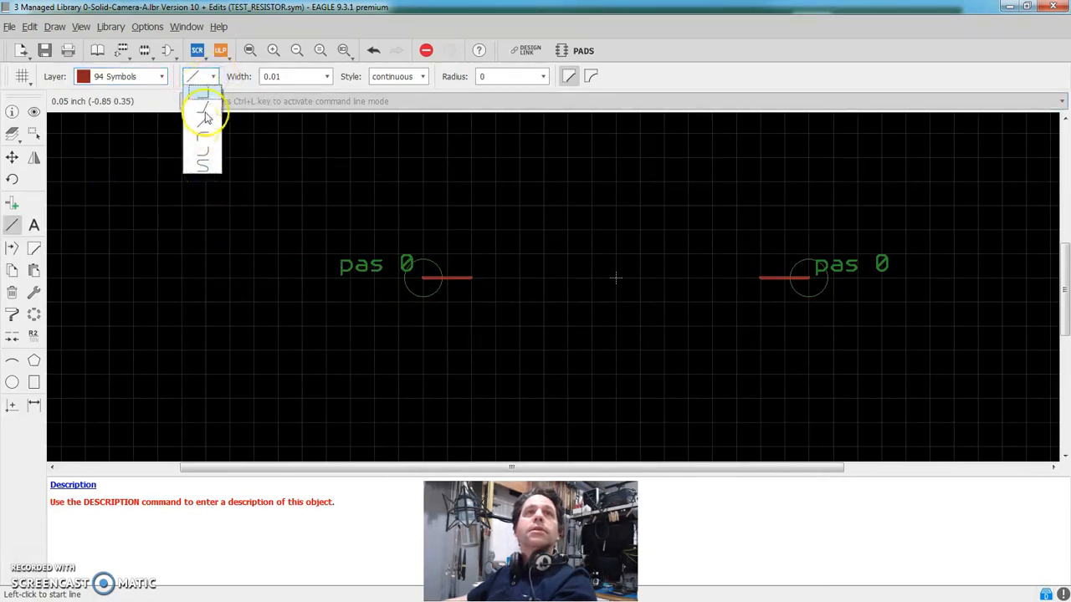
{"action": "left_click", "coordinate": [307, 77]}
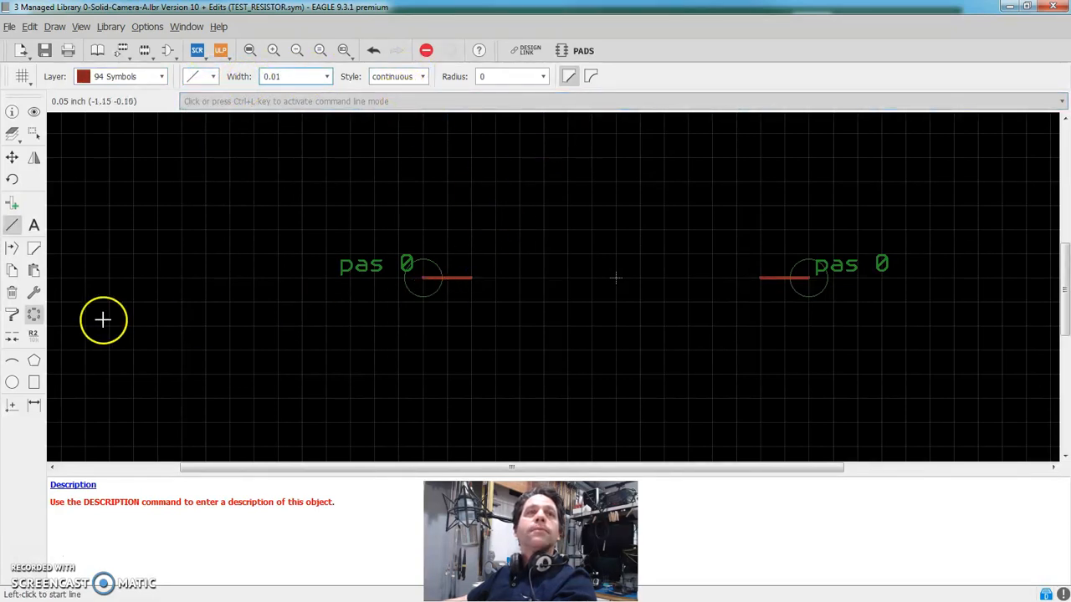
Try a zigzag between the inner pin ends, from (-0.3, 0) to (0.3, 0), with corners every 0.1 inch at 0.1 and -0.1 height
{"action": "left_click", "coordinate": [471, 277]}
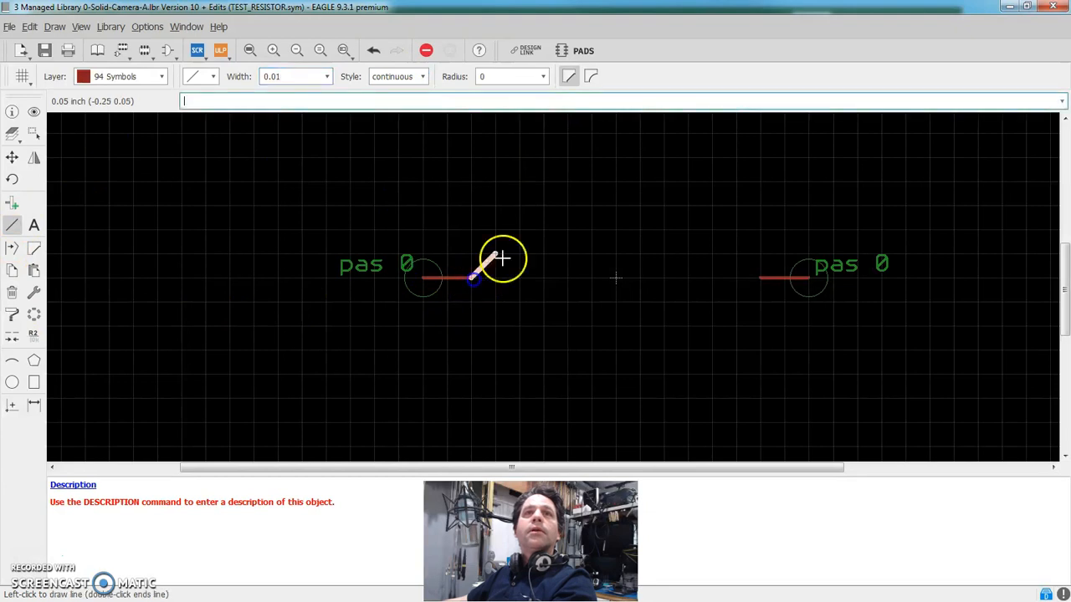
{"action": "left_click", "coordinate": [519, 228]}
{"action": "left_click", "coordinate": [567, 325]}
{"action": "left_click", "coordinate": [616, 229]}
{"action": "left_click", "coordinate": [664, 325]}
{"action": "left_click", "coordinate": [711, 228]}
{"action": "left_click", "coordinate": [760, 325]}
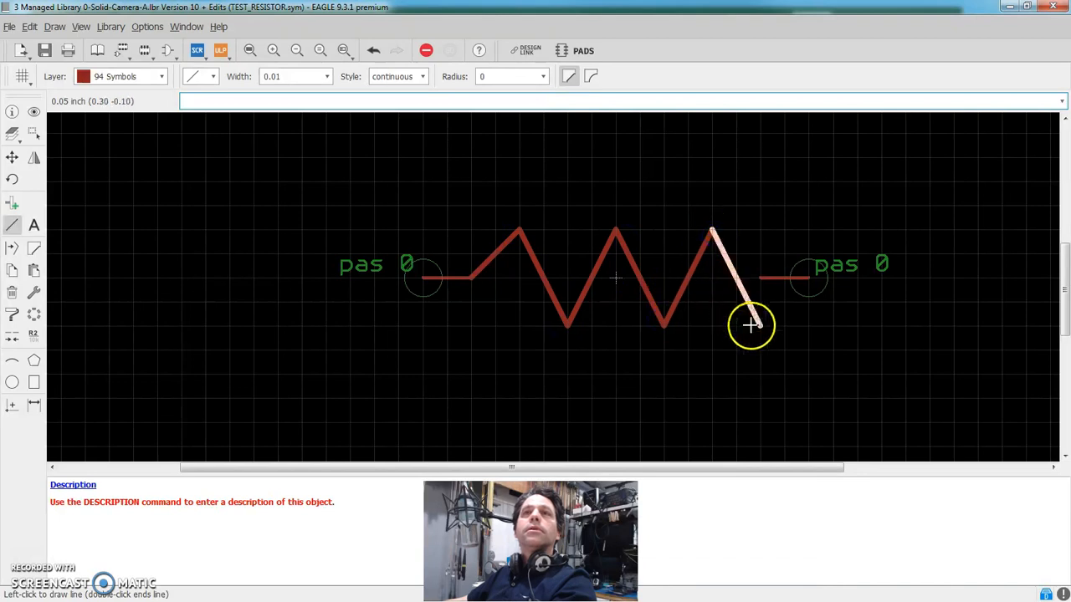
{"action": "double_click", "coordinate": [760, 278]}
{"action": "key", "text": "Escape"}
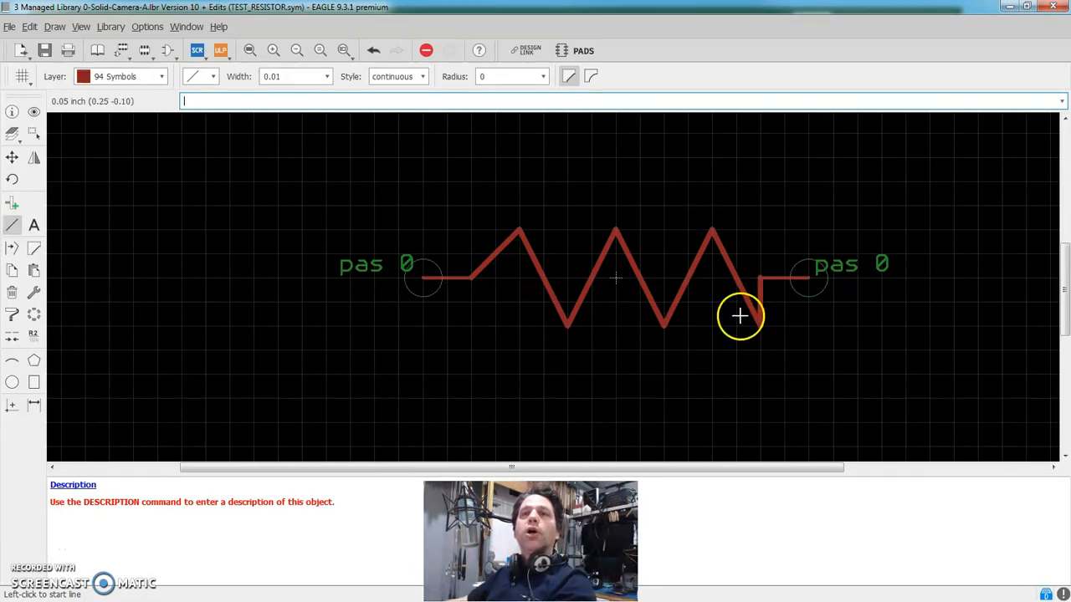
Undo all segments of the coarse zigzag between the two pins
{"action": "key", "text": "ctrl+z"}
{"action": "key", "text": "ctrl+z"}
{"action": "key", "text": "ctrl+z"}
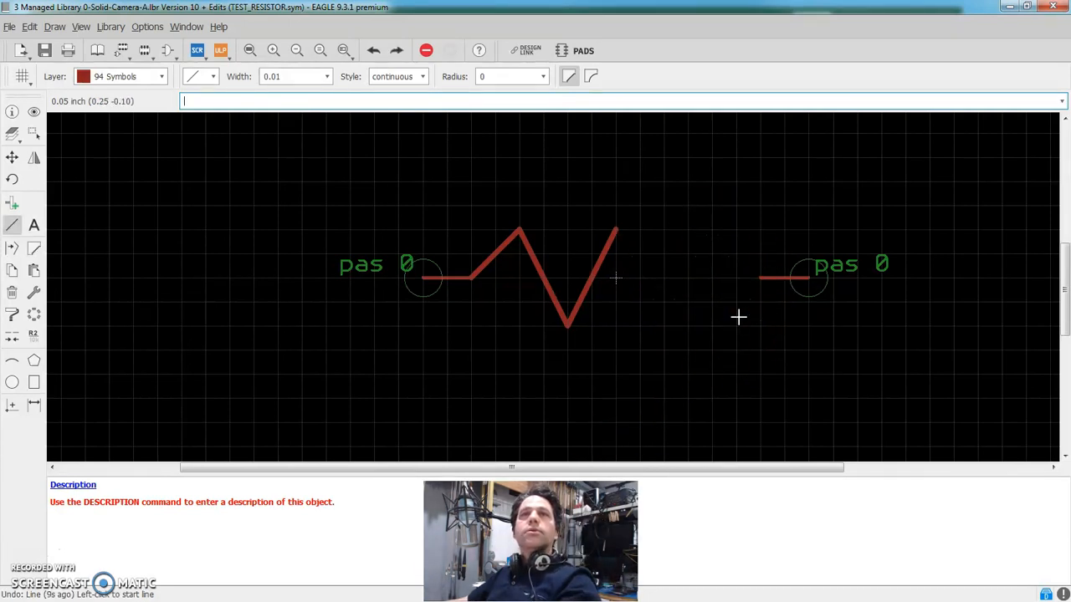
{"action": "key", "text": "ctrl+z"}
{"action": "key", "text": "ctrl+z"}
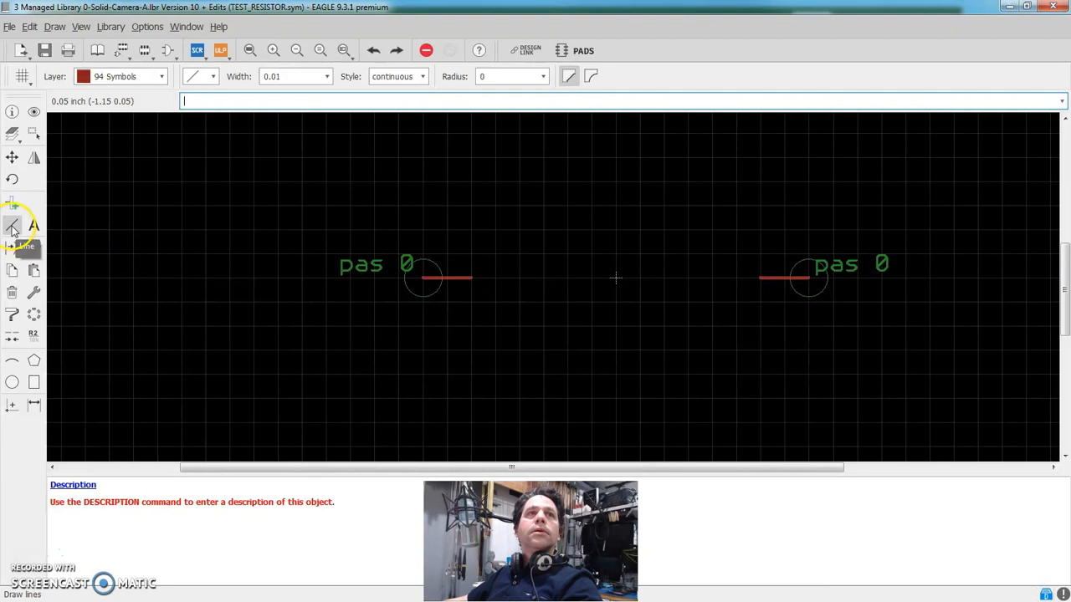
Draw a finer zigzag from (-0.3, 0) to (0.3, 0) using the 0.025 inch grid, with five peaks at 0.1 and five valleys at -0.1 inch
{"action": "left_click", "coordinate": [468, 278]}
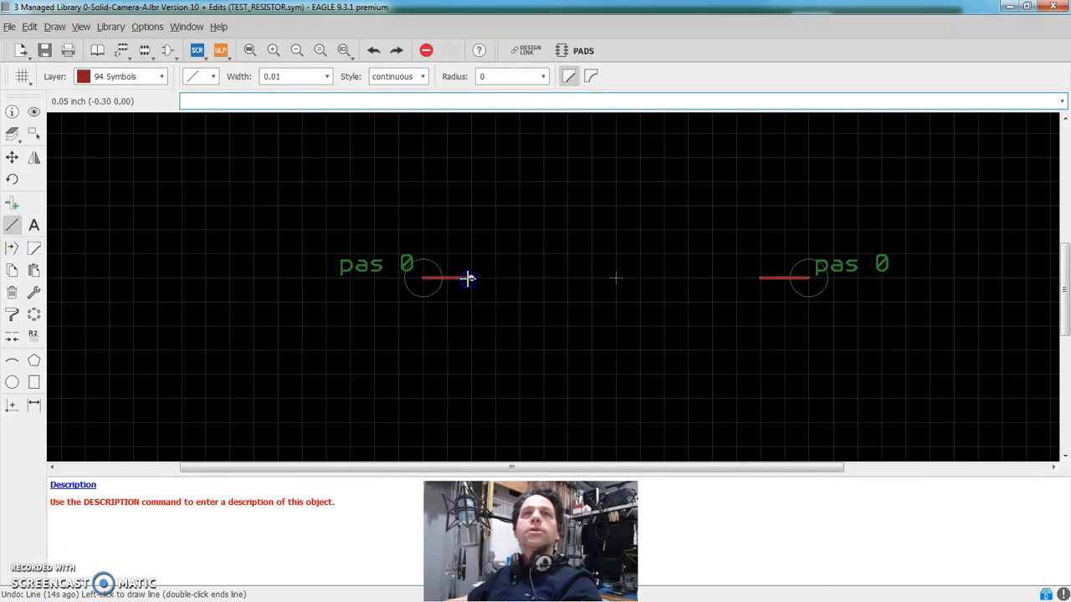
{"action": "left_click", "coordinate": [505, 228]}
{"action": "left_click", "coordinate": [530, 324]}
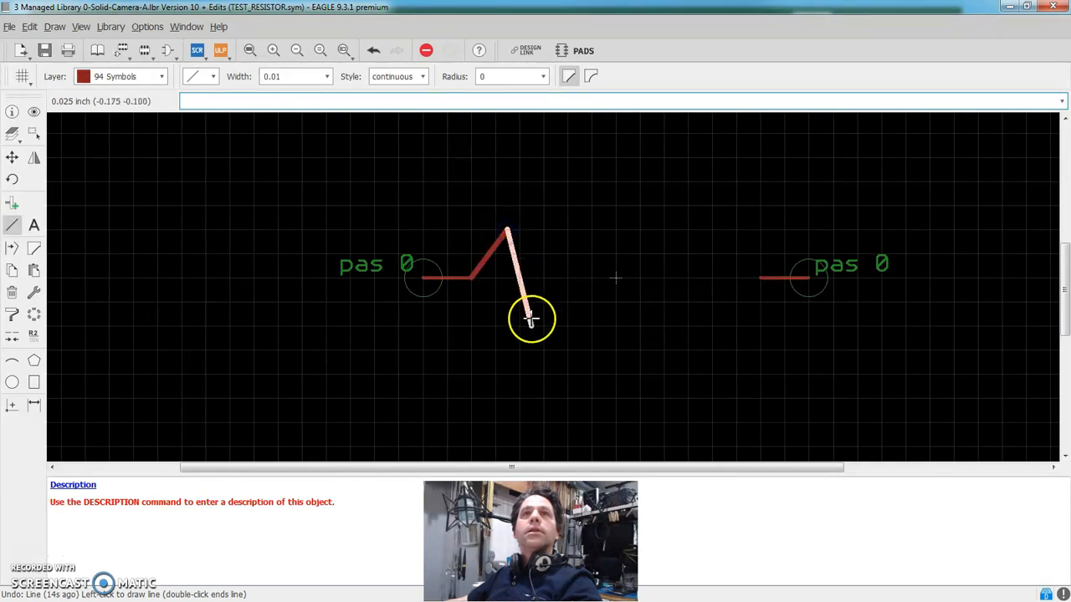
{"action": "left_click", "coordinate": [554, 229]}
{"action": "left_click", "coordinate": [579, 323]}
{"action": "left_click", "coordinate": [603, 228]}
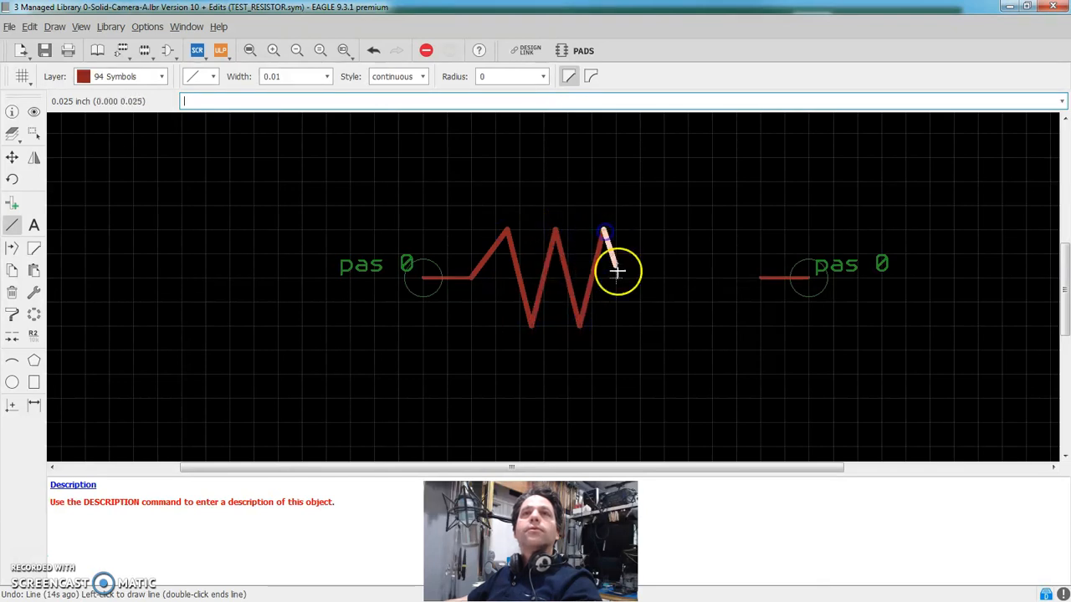
{"action": "left_click", "coordinate": [626, 324]}
{"action": "left_click", "coordinate": [651, 229]}
{"action": "left_click", "coordinate": [675, 324]}
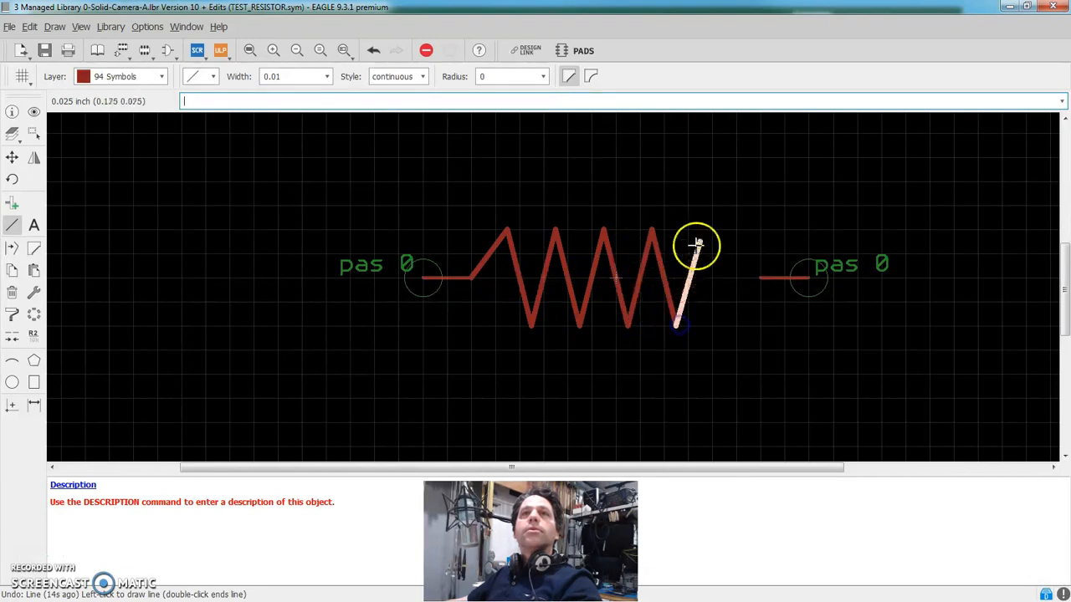
{"action": "left_click", "coordinate": [700, 229]}
{"action": "left_click", "coordinate": [721, 323]}
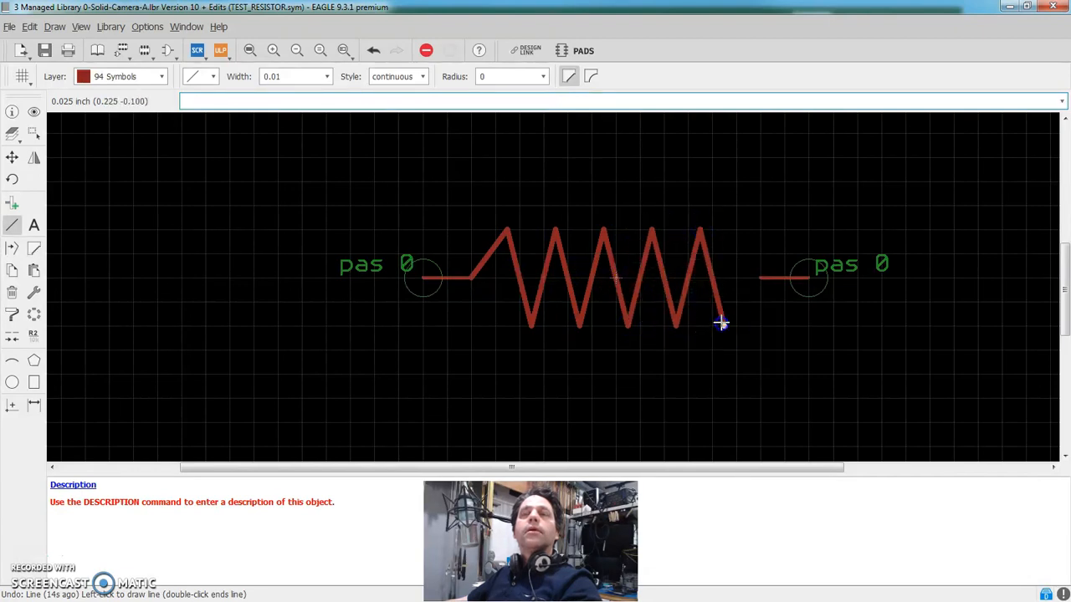
{"action": "left_click", "coordinate": [758, 280]}
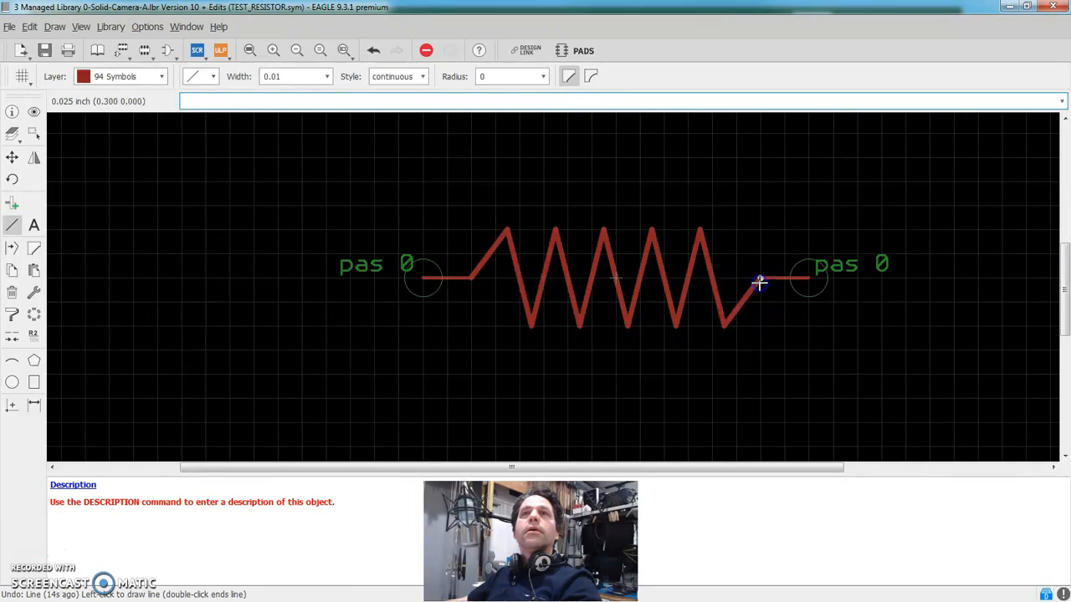
{"action": "key", "text": "Escape"}
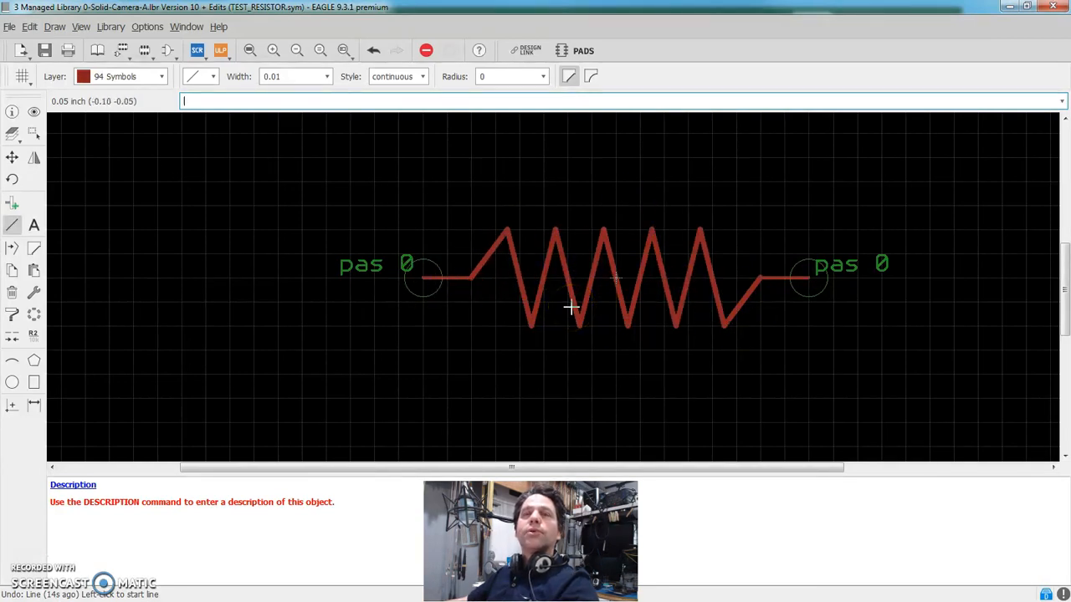
{"action": "scroll", "coordinate": [546, 296], "scroll_direction": "down", "scroll_amount": 1}
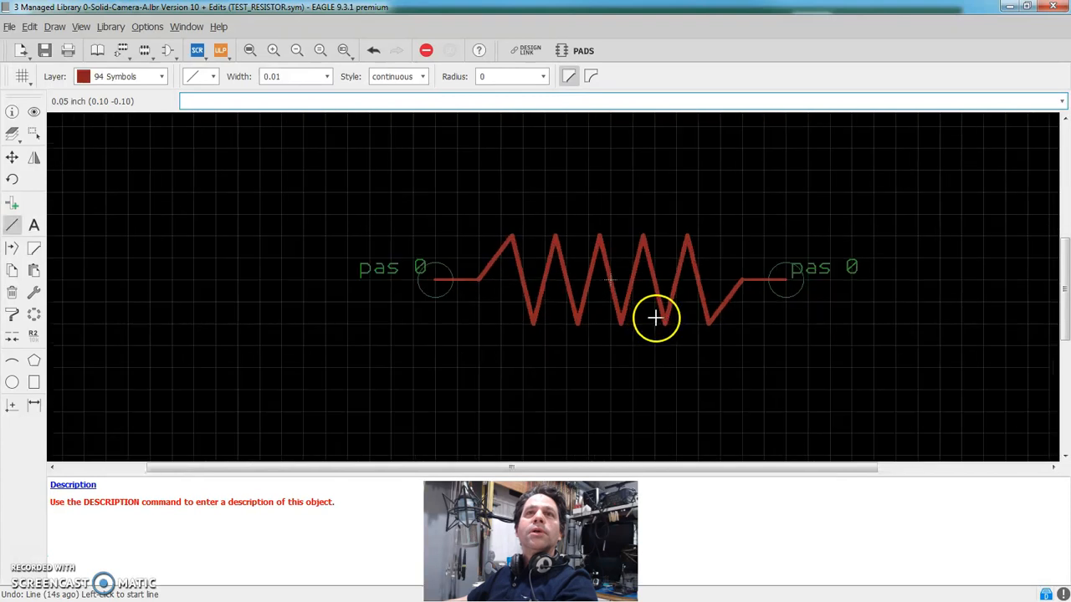
{"action": "scroll", "coordinate": [656, 314], "scroll_direction": "up", "scroll_amount": 1}
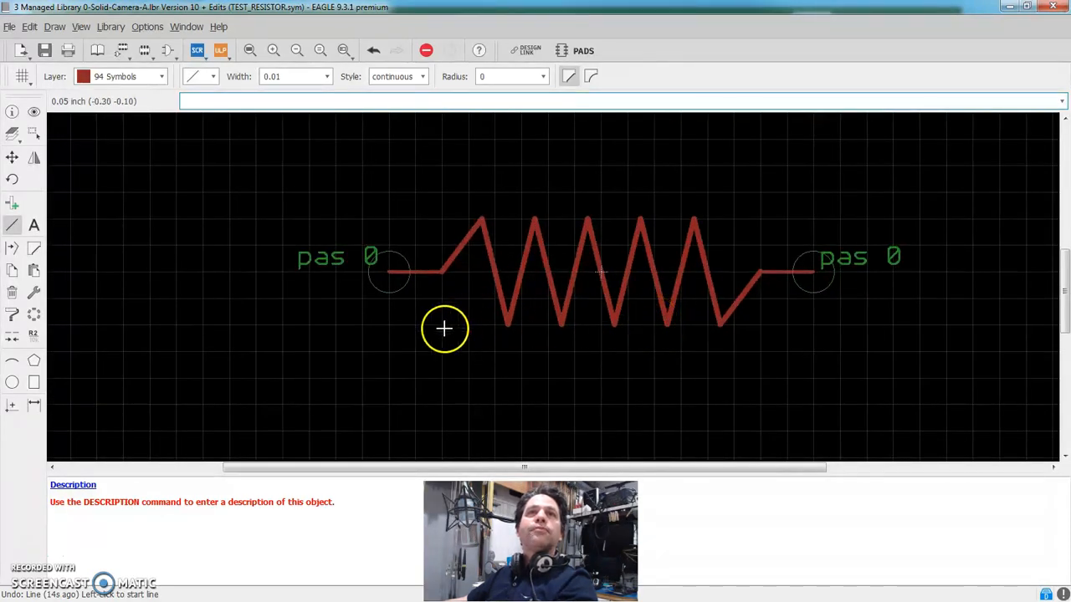
{"action": "right_click", "coordinate": [460, 248]}
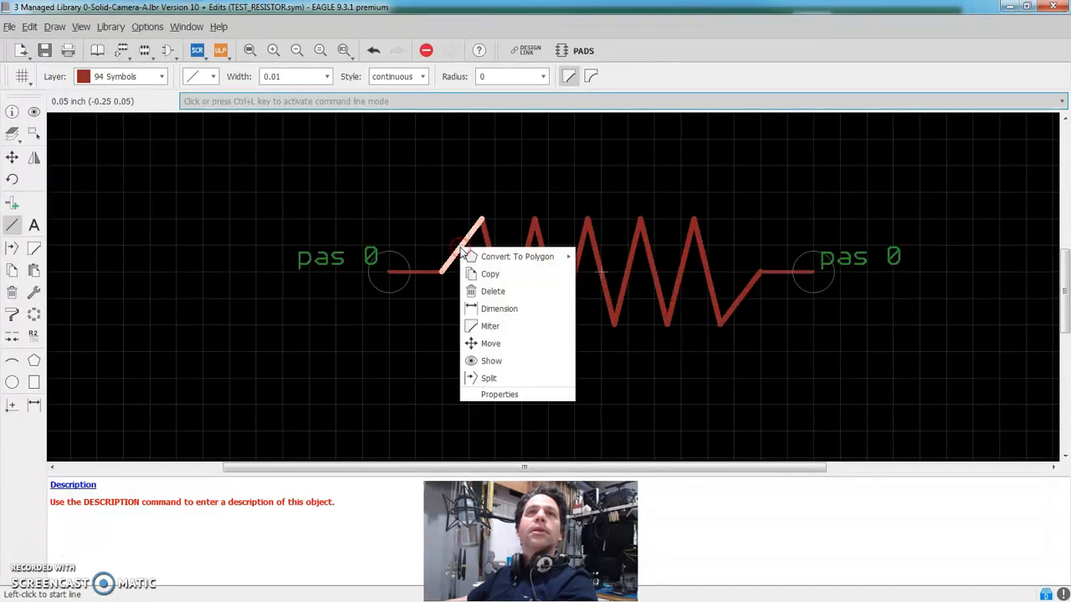
{"action": "left_click", "coordinate": [358, 215]}
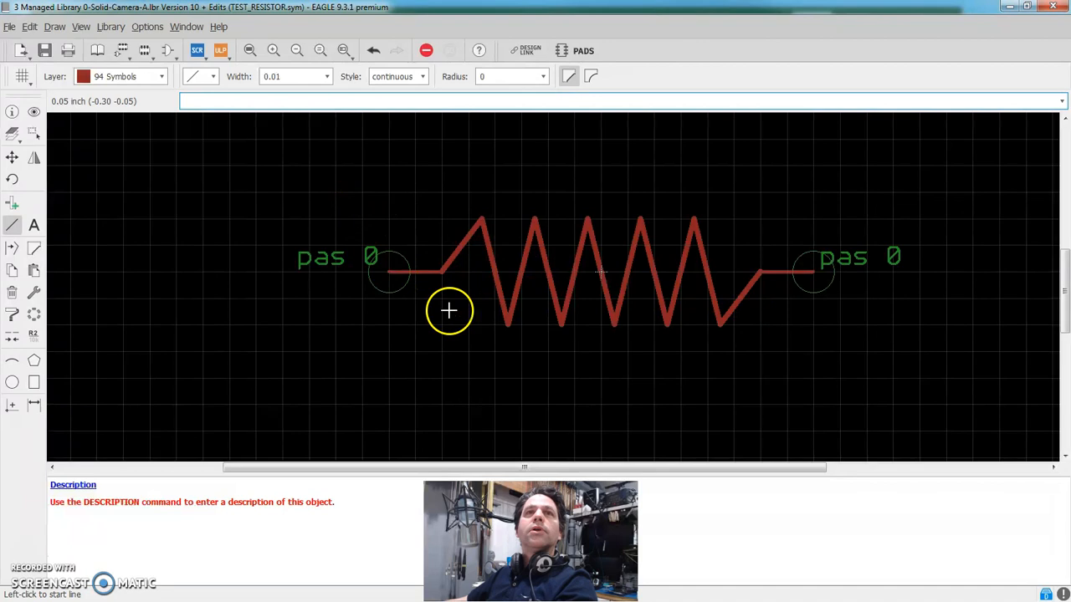
{"action": "scroll", "coordinate": [352, 349], "scroll_direction": "down", "scroll_amount": 1}
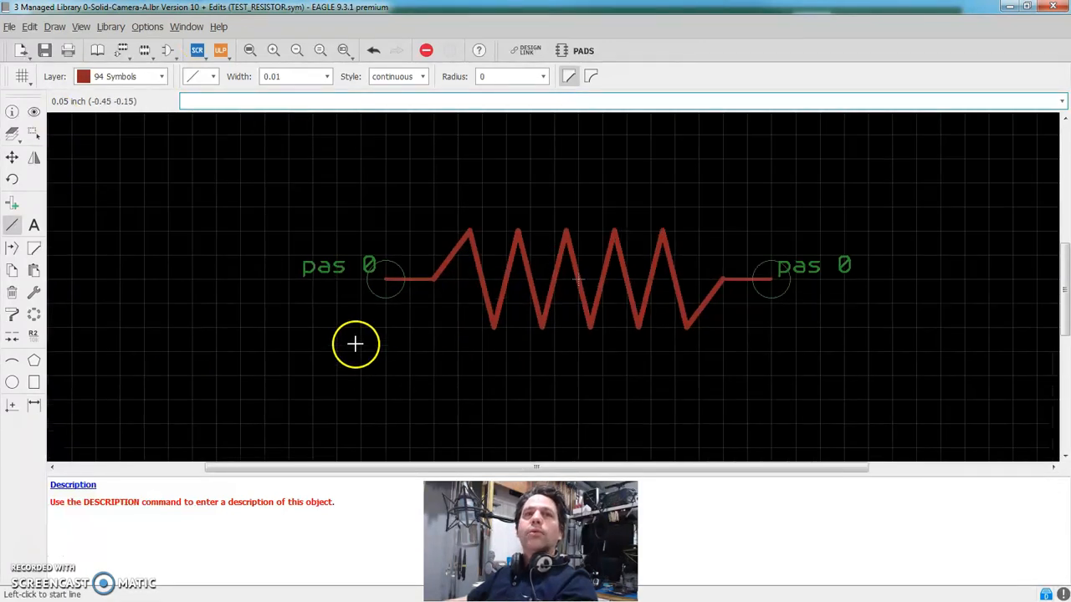
Set the width of the zigzag's first rising segment, from (-0.3, 0) to (-0.225, 0.1), to 0.016
{"action": "right_click", "coordinate": [451, 263]}
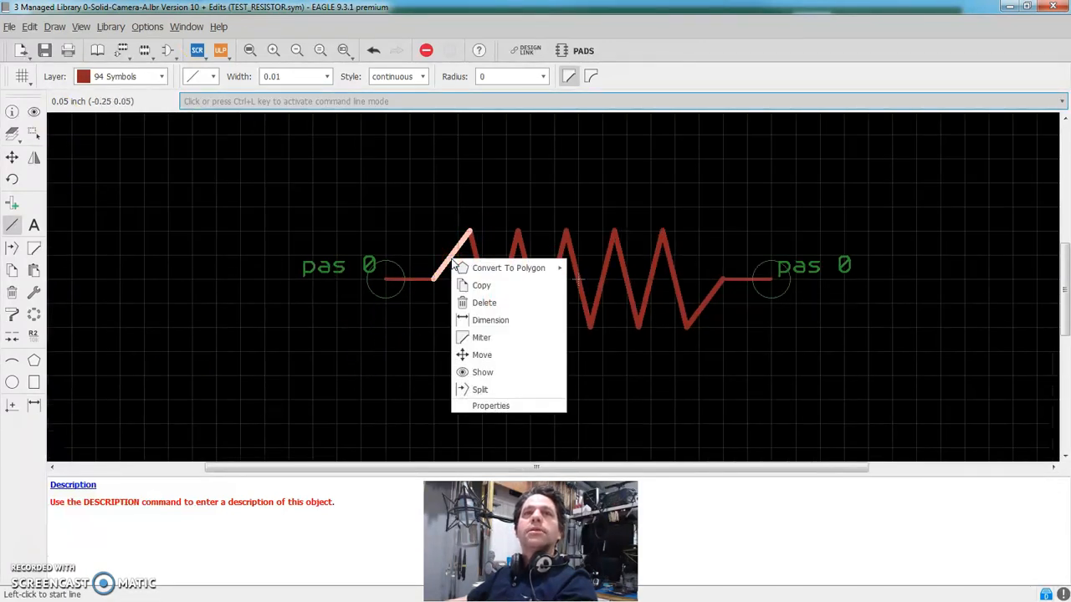
{"action": "left_click", "coordinate": [499, 408]}
{"action": "left_click_drag", "start_coordinate": [538, 177], "coordinate": [216, 143]}
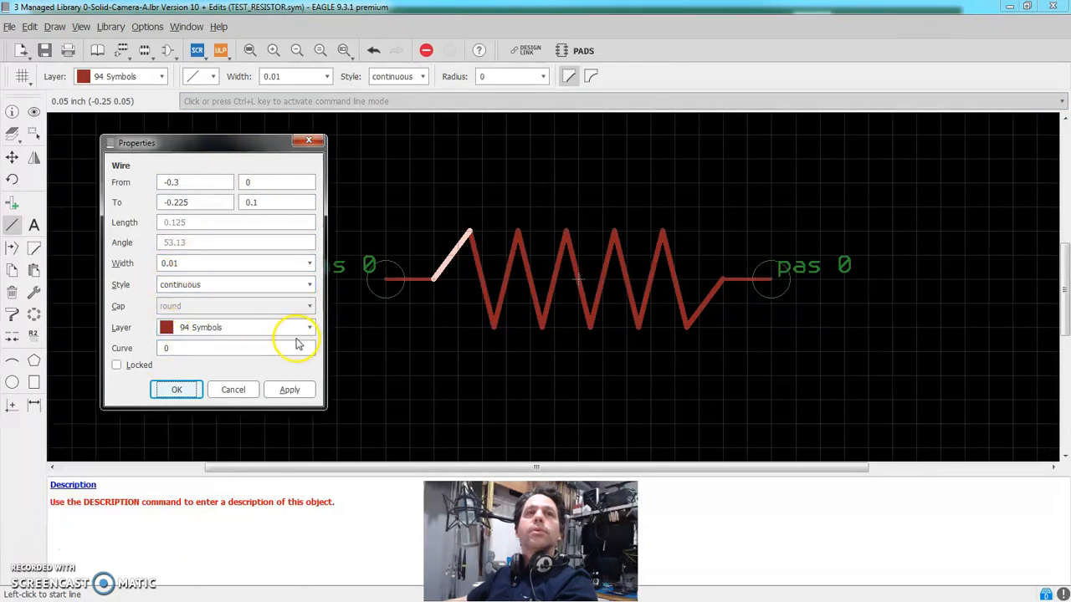
{"action": "left_click", "coordinate": [308, 264]}
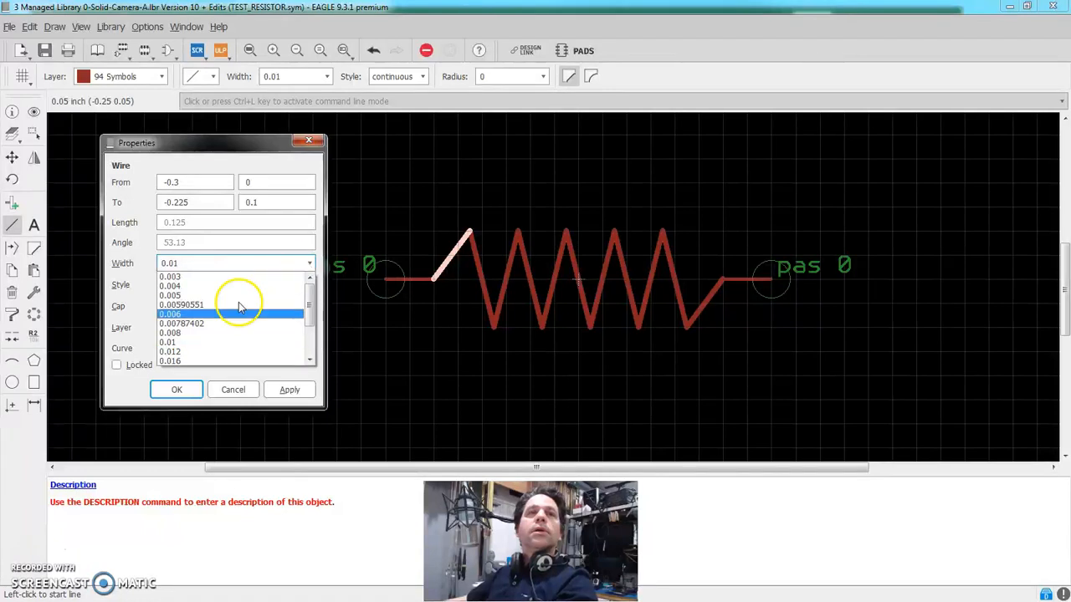
{"action": "left_click", "coordinate": [170, 360]}
{"action": "left_click", "coordinate": [289, 391]}
{"action": "left_click", "coordinate": [170, 392]}
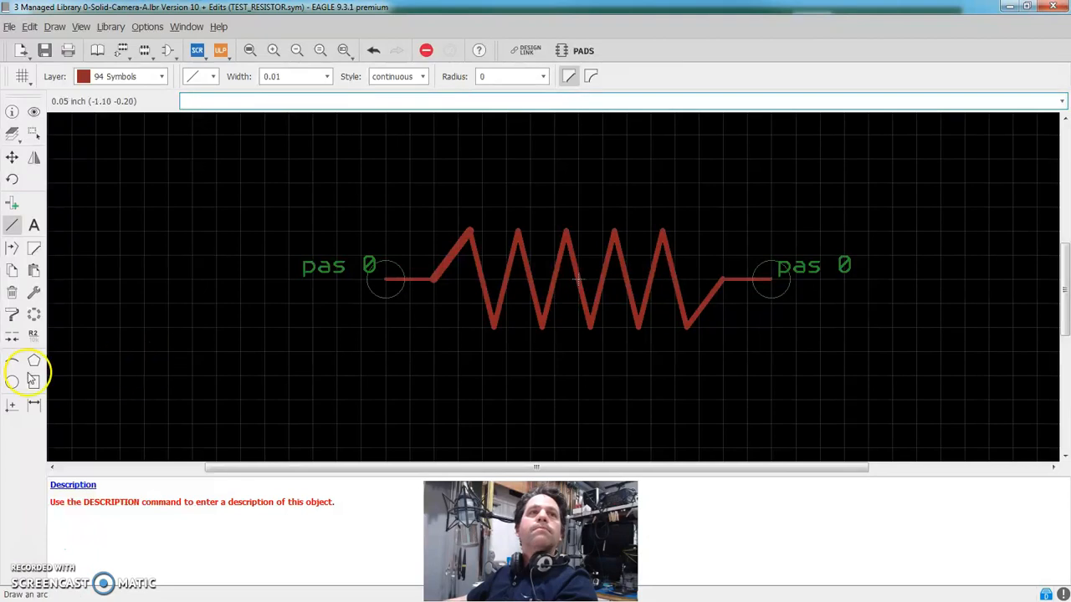
Pick up only the width property from the thickened first segment with the Paint Roller, excluding style, cap, layer and curve
{"action": "left_click", "coordinate": [11, 314]}
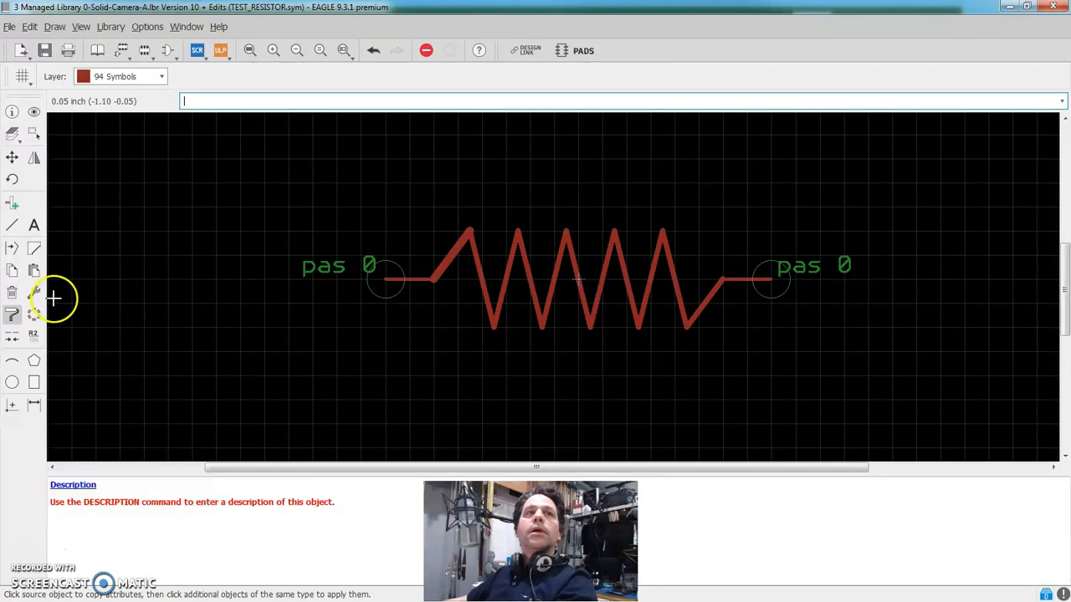
{"action": "left_click", "coordinate": [450, 258]}
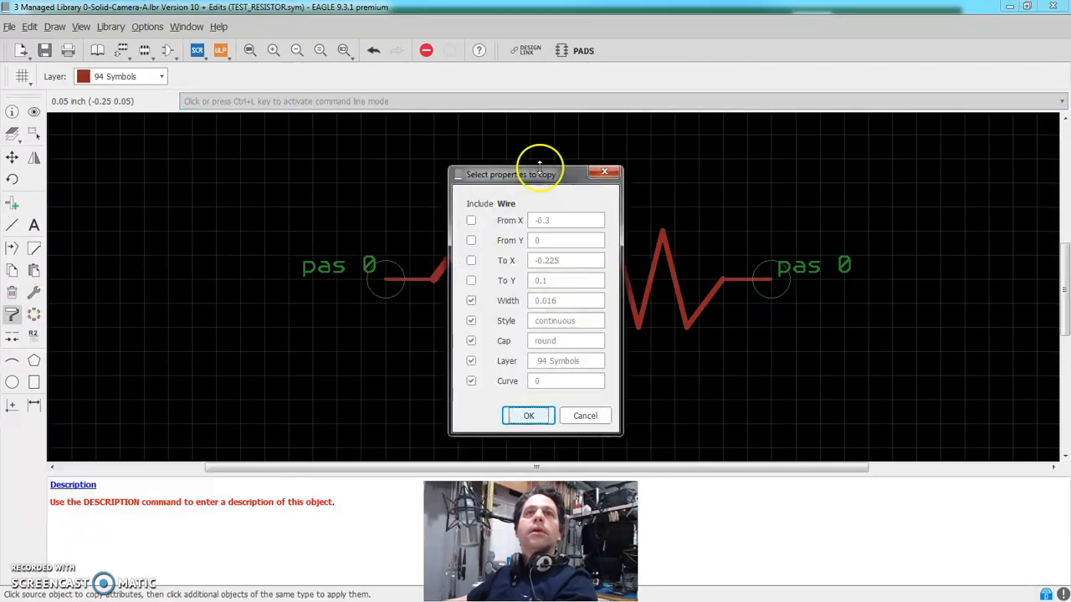
{"action": "left_click_drag", "start_coordinate": [527, 182], "coordinate": [273, 179]}
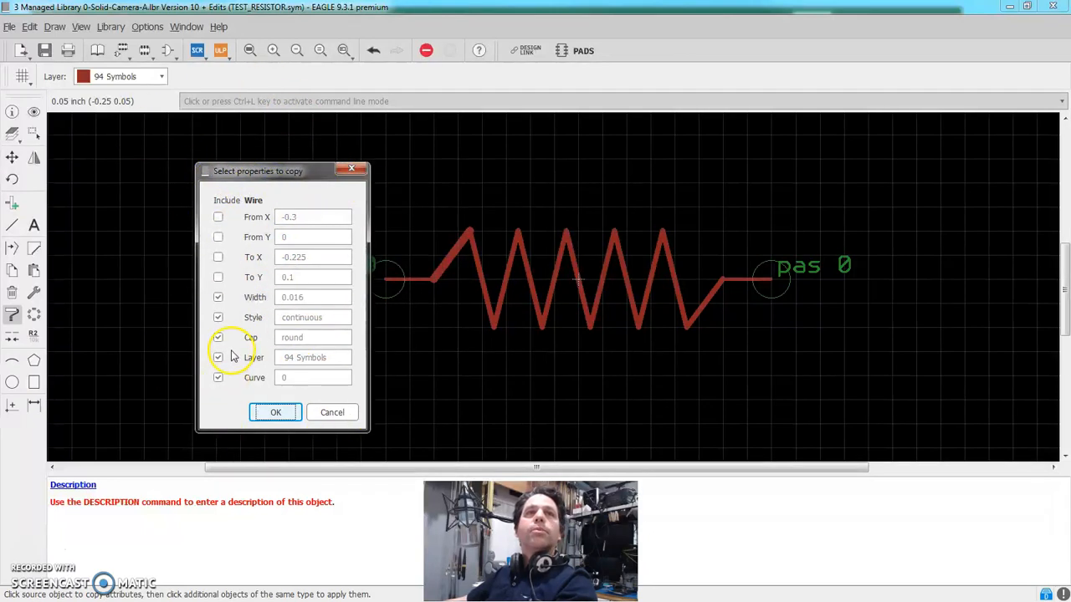
{"action": "left_click", "coordinate": [218, 318]}
{"action": "left_click", "coordinate": [216, 336]}
{"action": "left_click", "coordinate": [218, 376]}
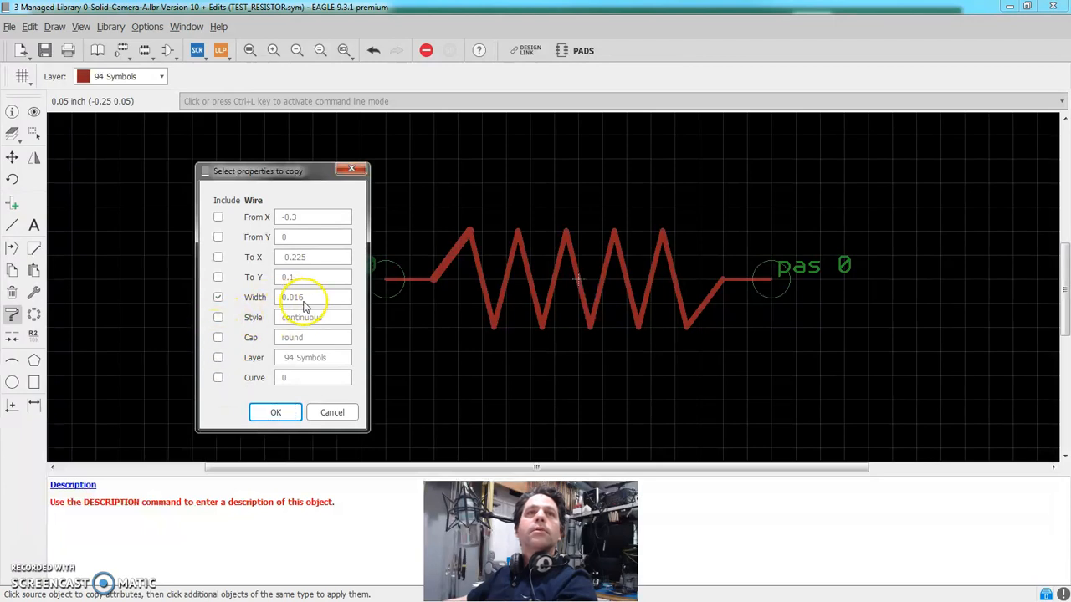
{"action": "left_click", "coordinate": [275, 413]}
Apply the copied 0.016 width to all remaining segments of the zigzag, leaving out the pins
{"action": "left_click", "coordinate": [485, 279]}
{"action": "left_click", "coordinate": [507, 278]}
{"action": "left_click", "coordinate": [555, 270]}
{"action": "left_click", "coordinate": [530, 276]}
{"action": "left_click", "coordinate": [567, 267]}
{"action": "left_click", "coordinate": [606, 273]}
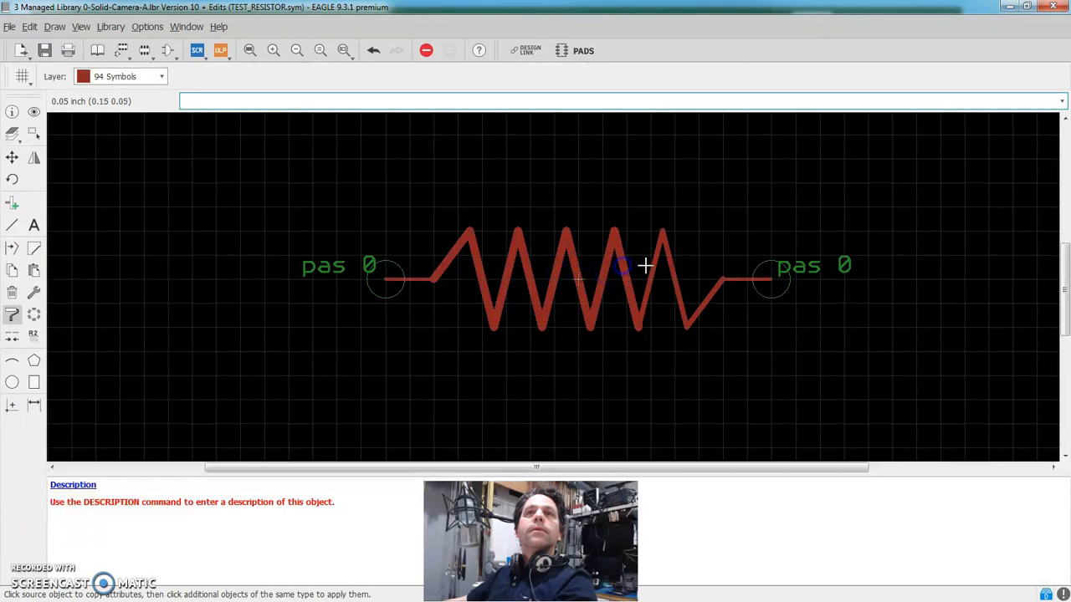
{"action": "left_click", "coordinate": [697, 306]}
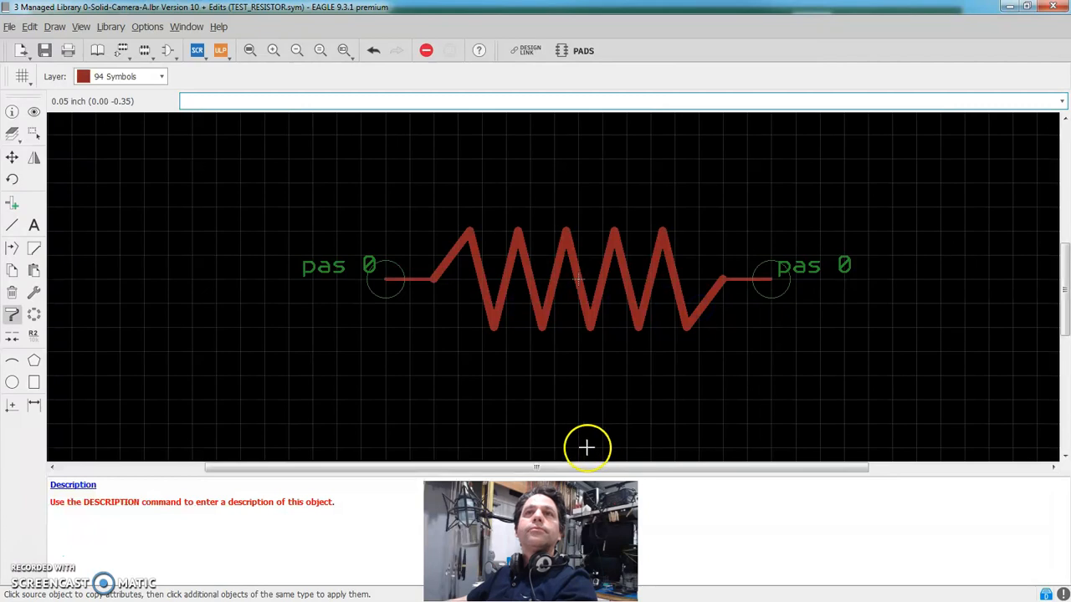
{"action": "scroll", "coordinate": [514, 359], "scroll_direction": "down", "scroll_amount": 1}
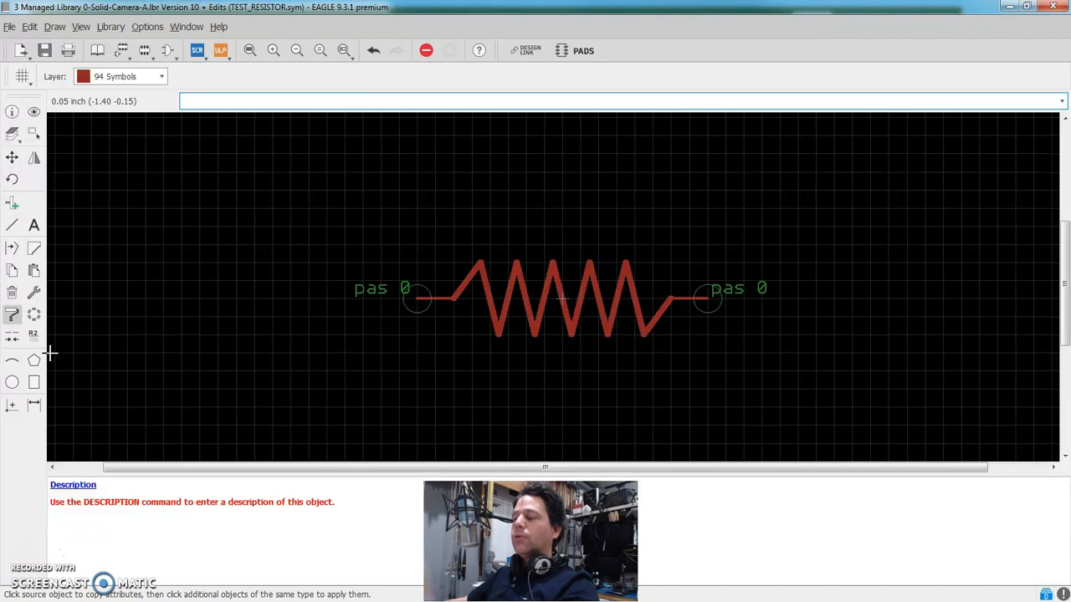
{"action": "left_click", "coordinate": [348, 360]}
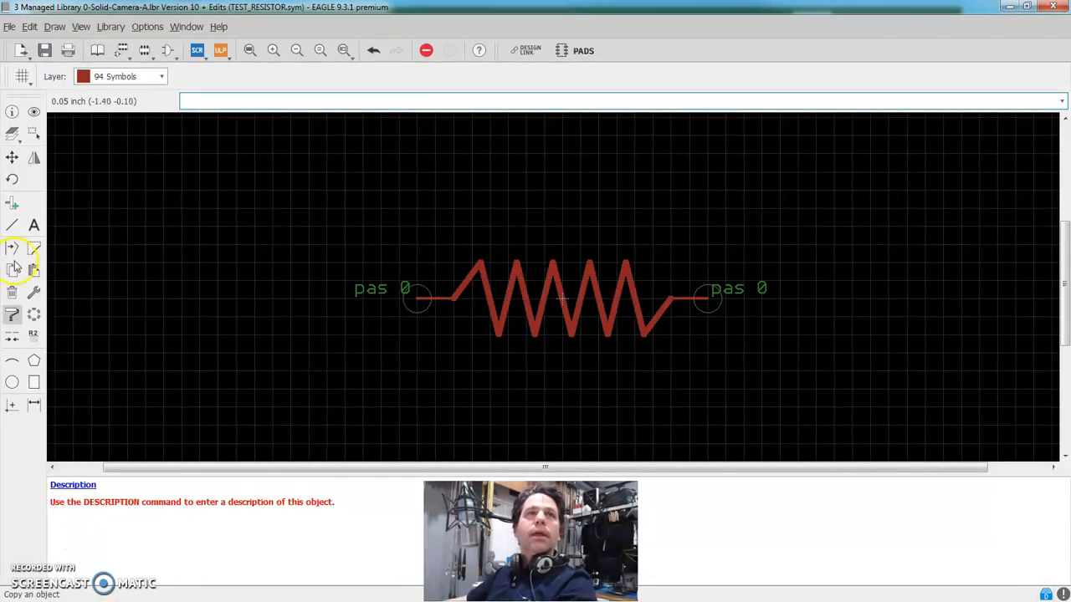
Place the text >NAME on layer 95 Names above the zigzag and a second copy below it at (-0.15, -0.2)
{"action": "left_click", "coordinate": [34, 226]}
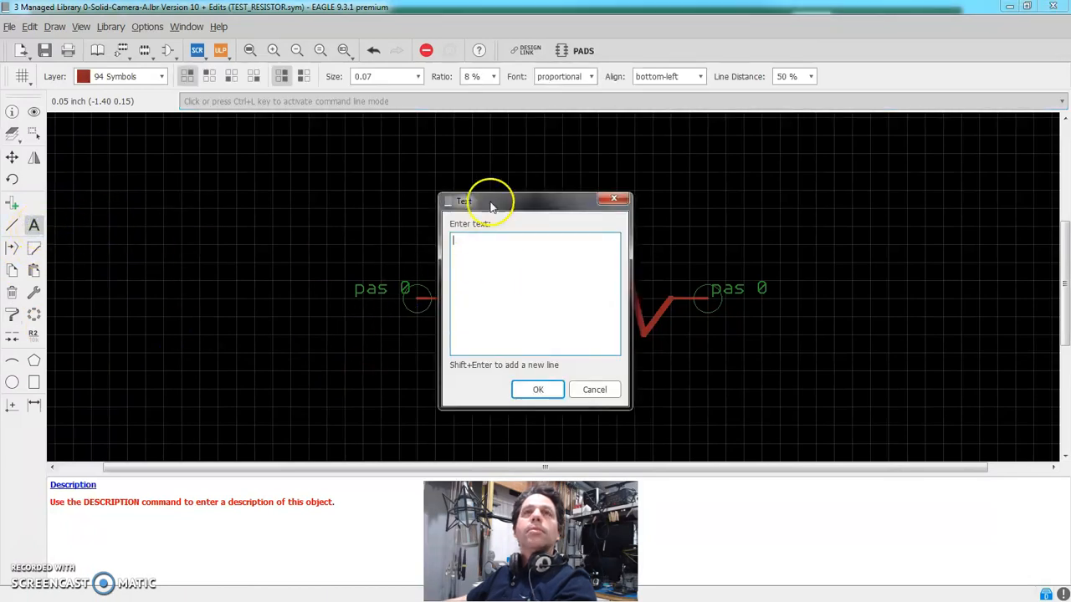
{"action": "left_click_drag", "start_coordinate": [491, 203], "coordinate": [413, 162]}
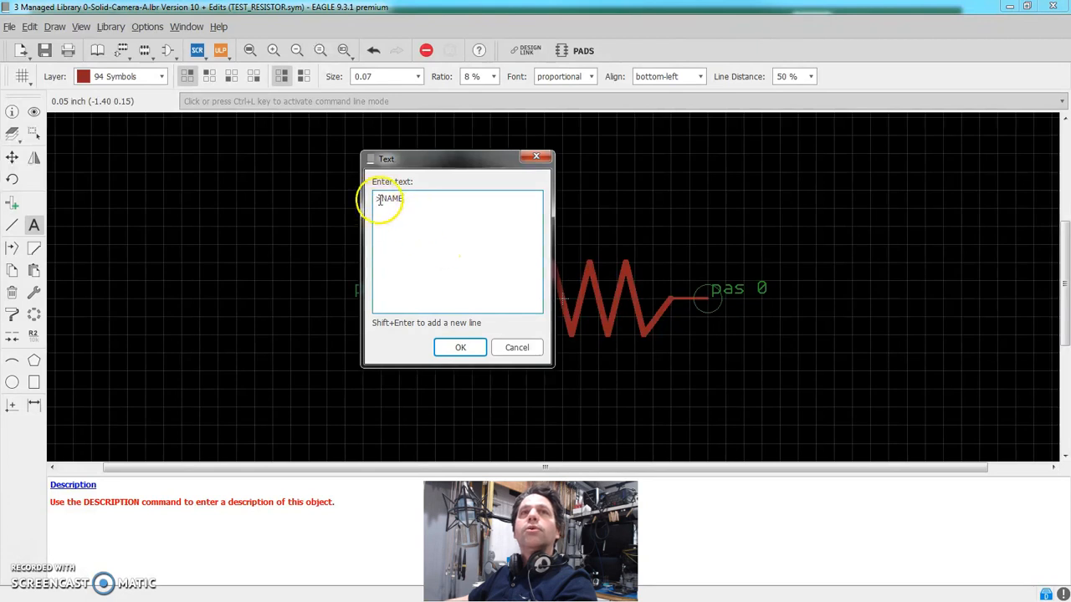
{"action": "left_click", "coordinate": [461, 349]}
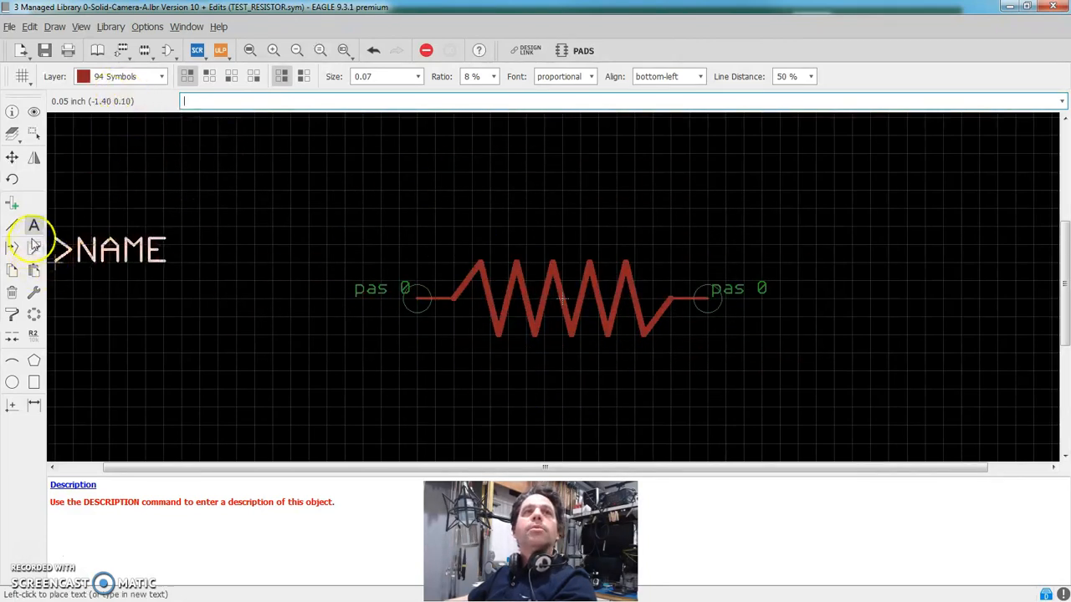
{"action": "left_click", "coordinate": [144, 77]}
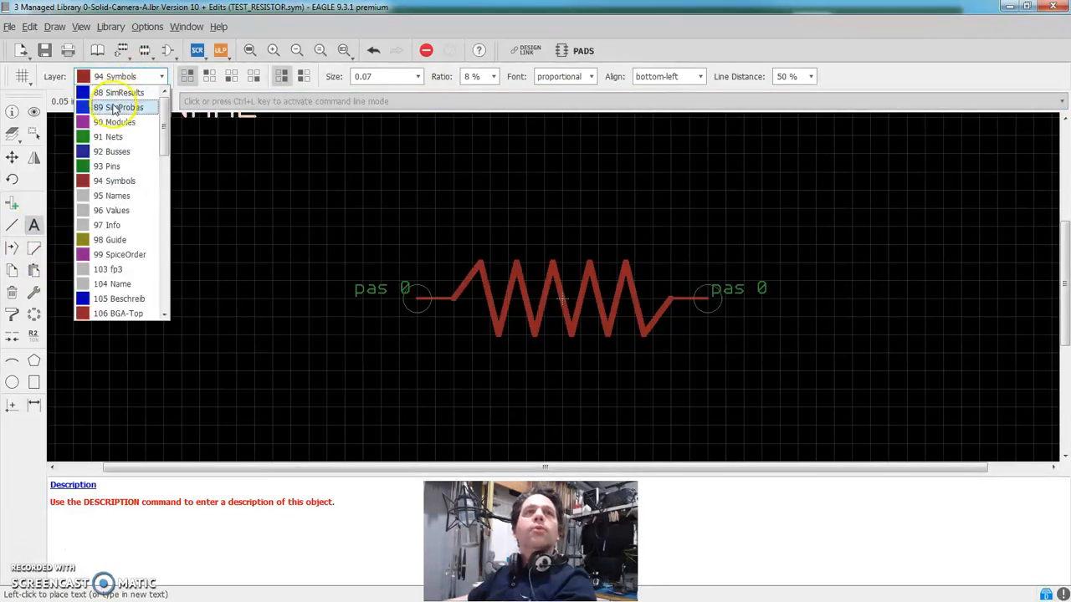
{"action": "left_click", "coordinate": [110, 198]}
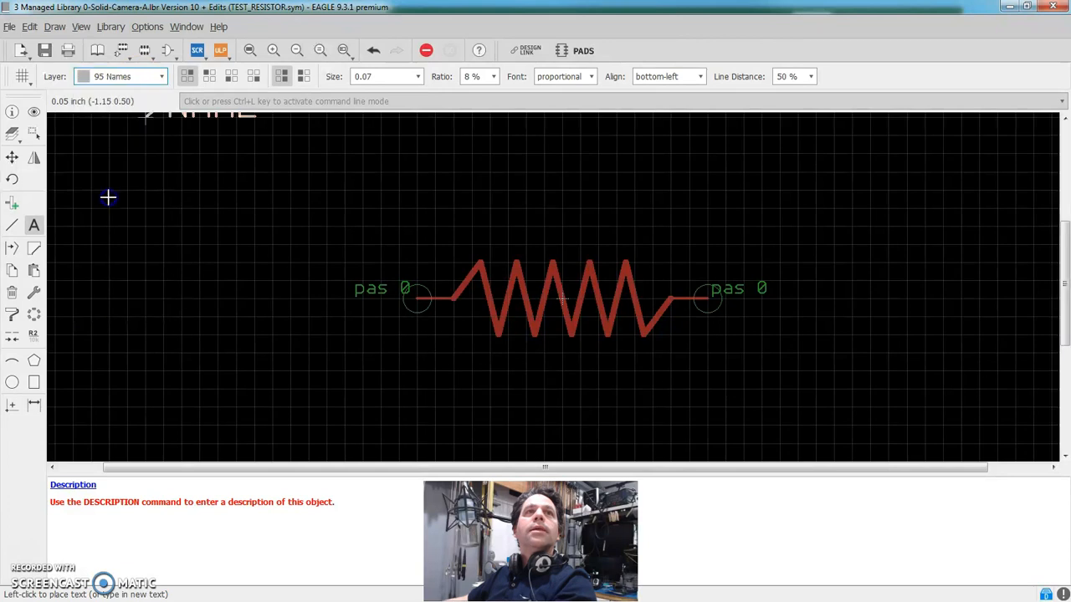
{"action": "left_click", "coordinate": [509, 237]}
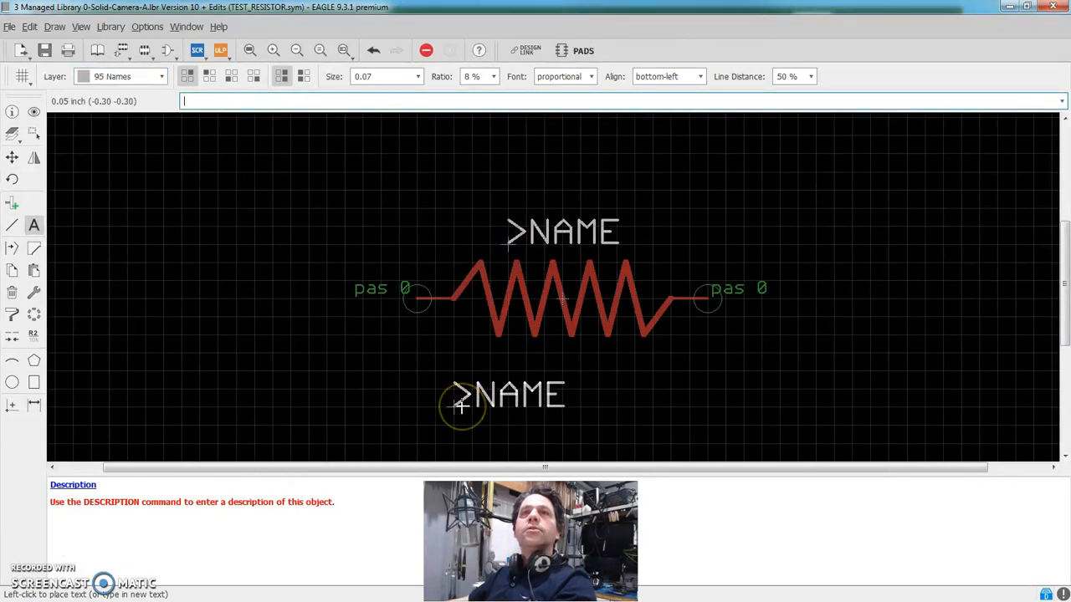
{"action": "left_click", "coordinate": [511, 376]}
{"action": "key", "text": "Escape"}
{"action": "key", "text": "Escape"}
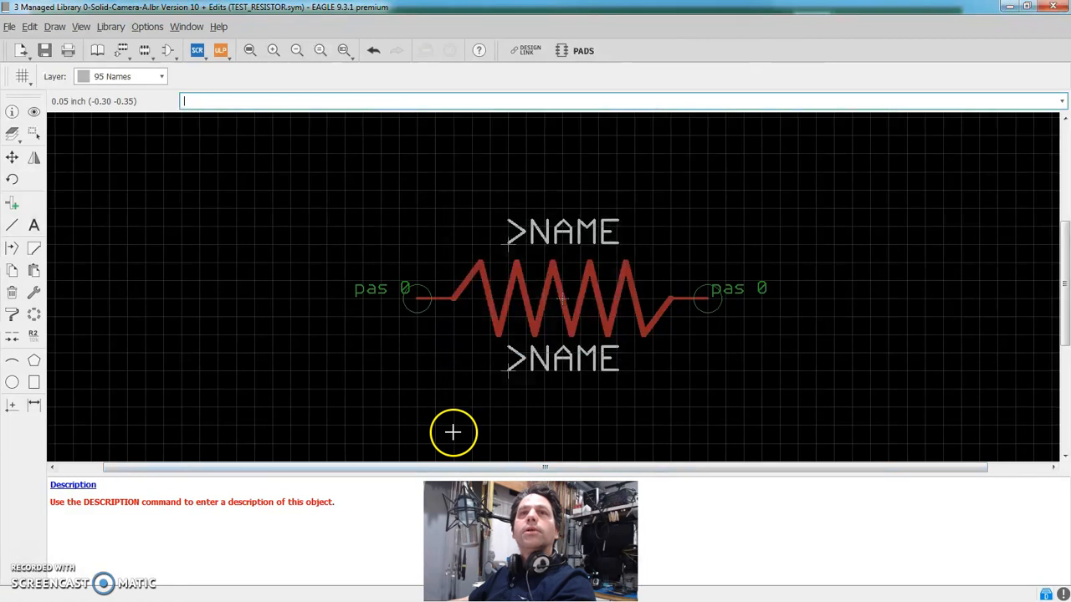
Change the text of the label below the zigzag to >VALUE
{"action": "right_click", "coordinate": [509, 374]}
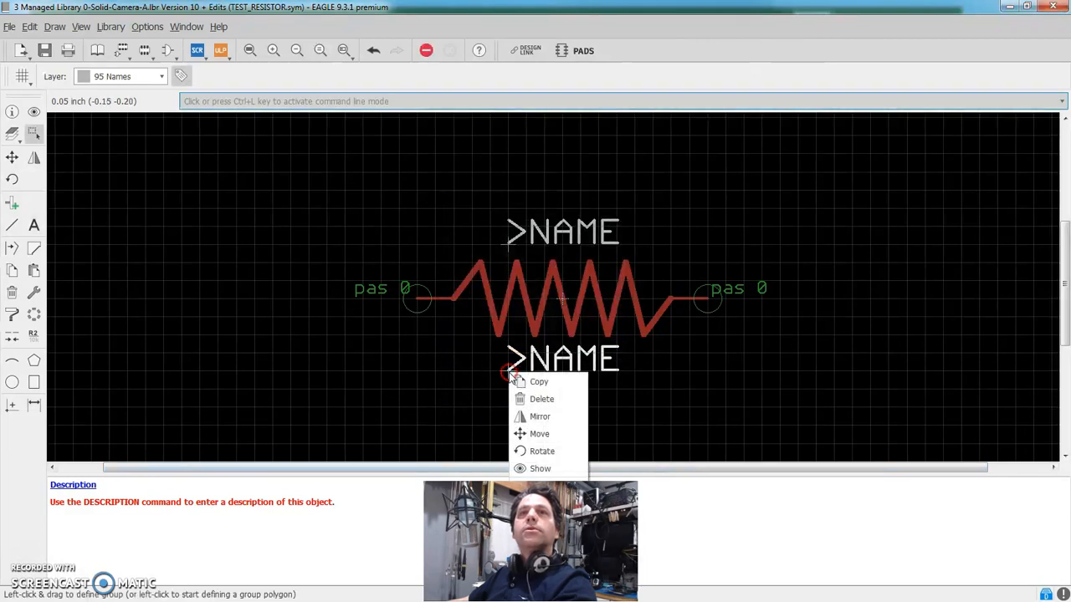
{"action": "left_click", "coordinate": [536, 485]}
{"action": "left_click", "coordinate": [531, 369]}
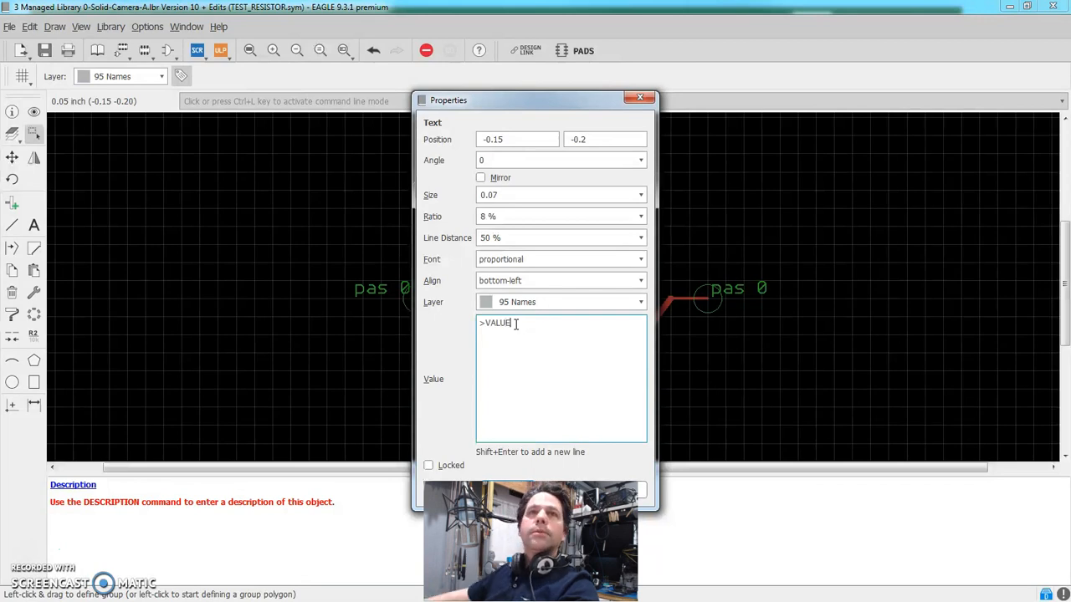
{"action": "left_click_drag", "start_coordinate": [537, 101], "coordinate": [213, 100]}
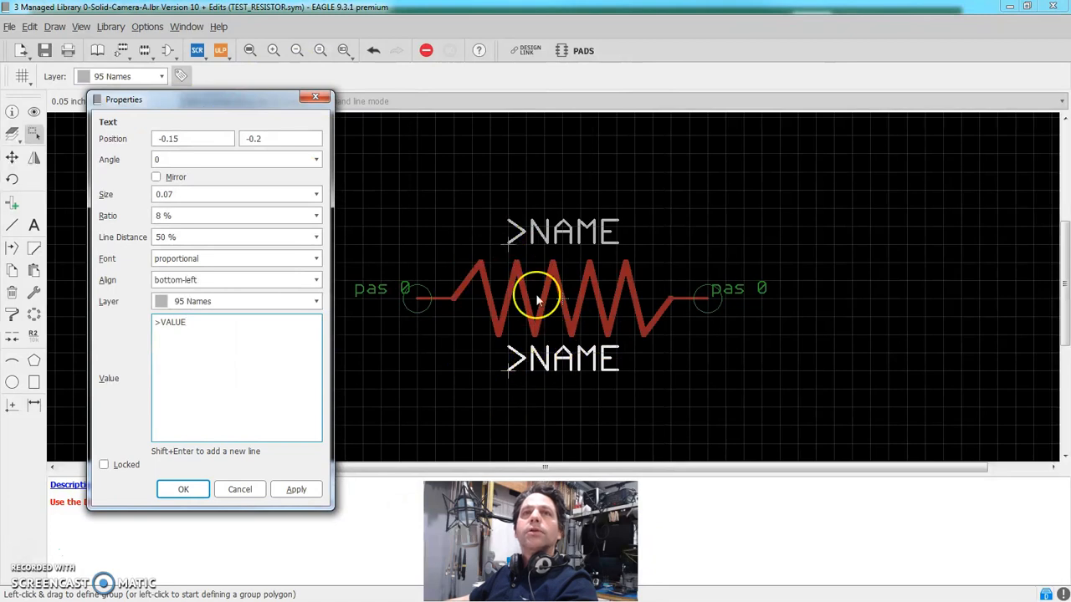
{"action": "left_click", "coordinate": [184, 490]}
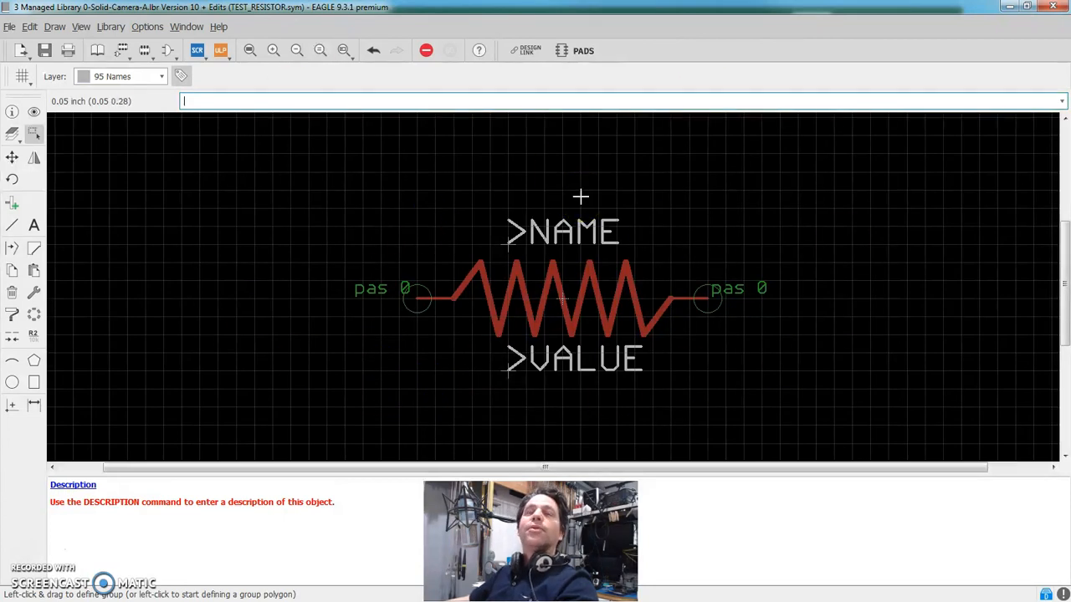
Open the description of the TEST_RESISTOR symbol for editing
{"action": "left_click", "coordinate": [76, 487]}
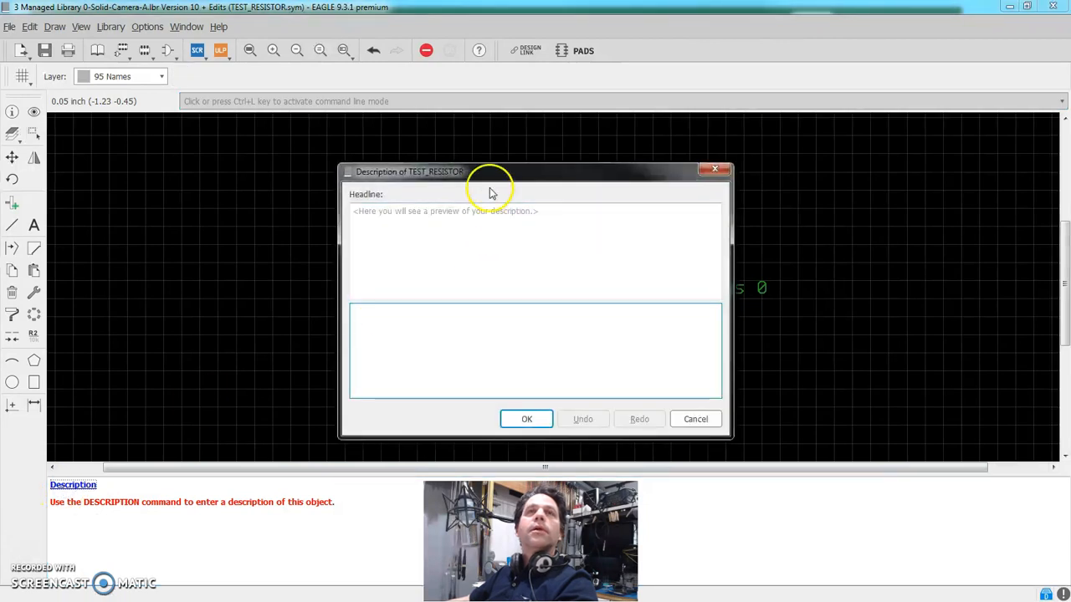
{"action": "left_click_drag", "start_coordinate": [486, 178], "coordinate": [546, 115]}
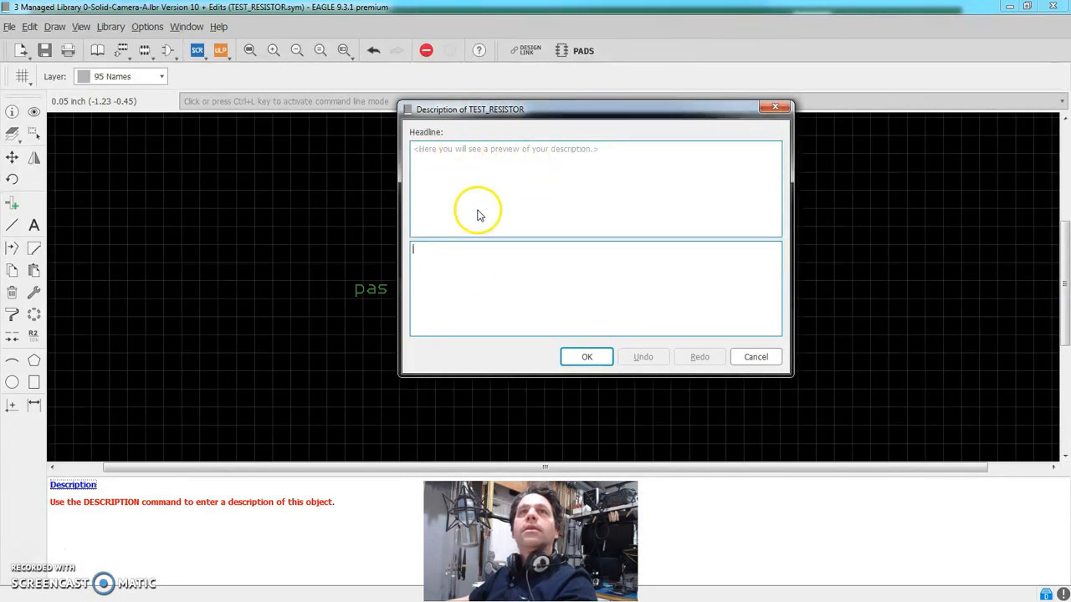
{"action": "left_click", "coordinate": [476, 261]}
{"action": "left_click", "coordinate": [438, 248]}
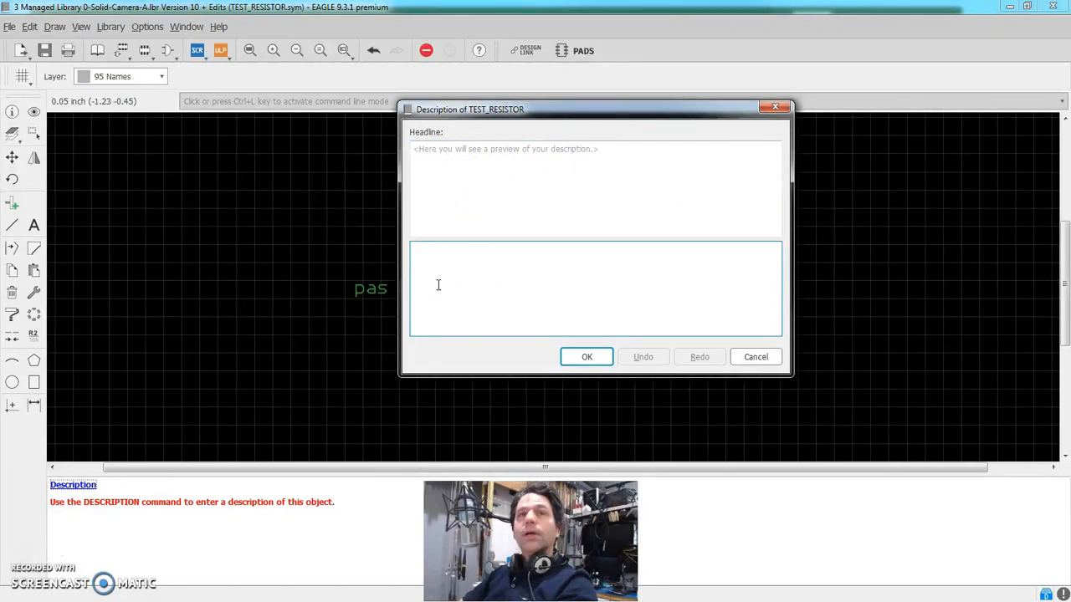
Try four lines of plain placeholder text in the description, beginning with asdfasdfas, and select all of it
{"action": "type", "text": "asdfasdfas"}
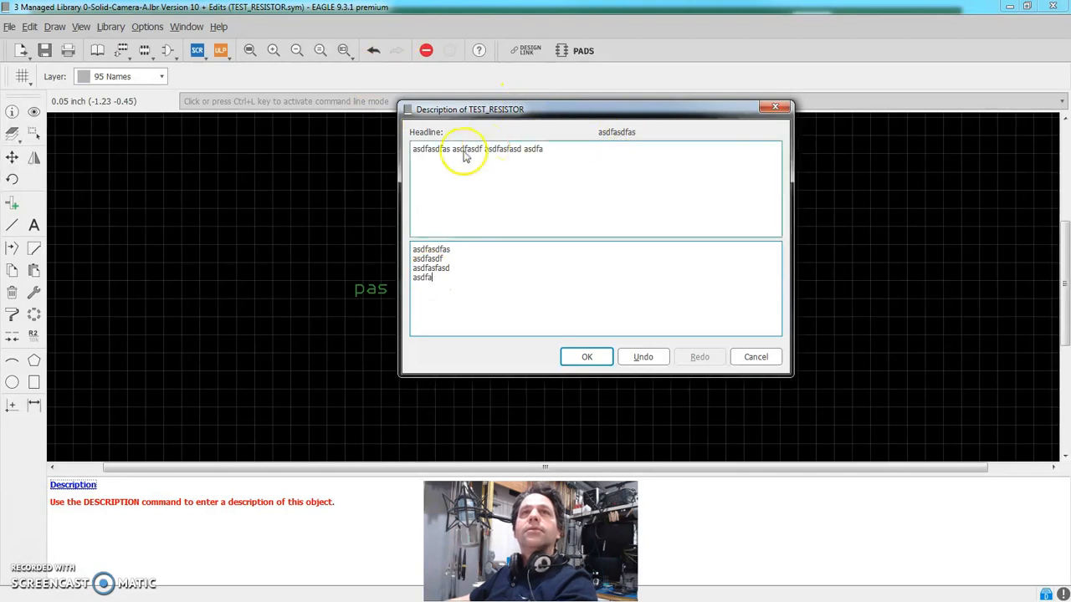
{"action": "left_click_drag", "start_coordinate": [451, 280], "coordinate": [340, 241]}
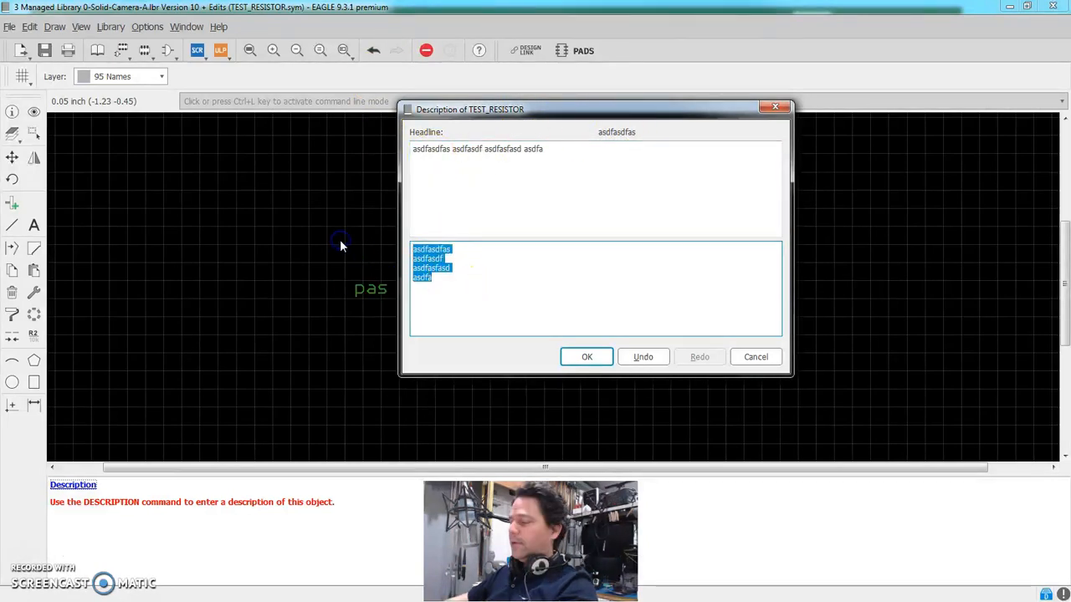
Replace the placeholder text in the description with the opening tags <p><b> followed by the heading word Resisor
{"action": "type", "text": "<p>"}
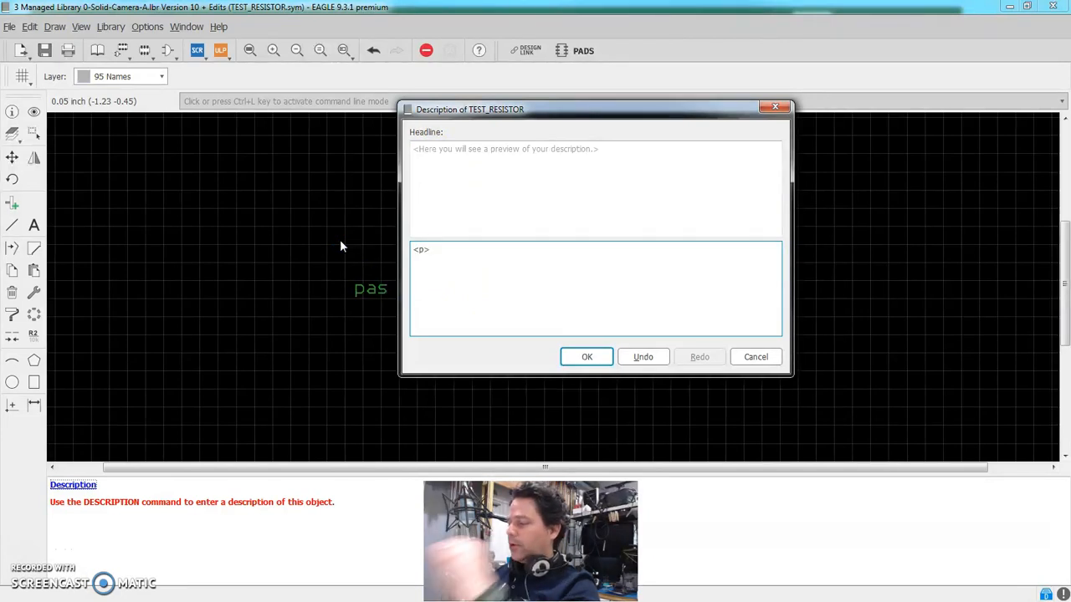
{"action": "type", "text": "<b"}
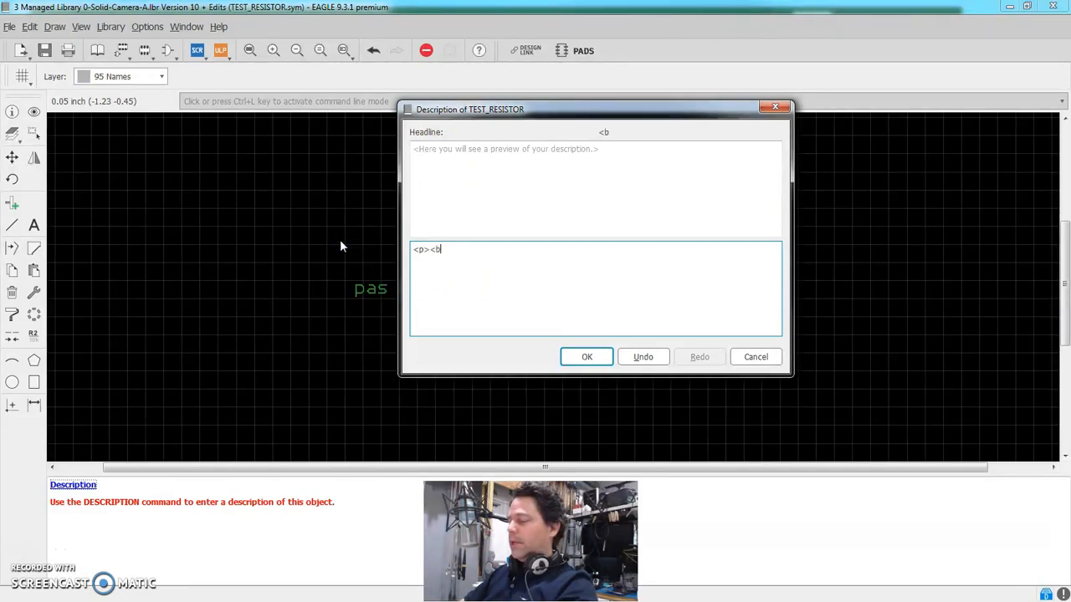
{"action": "type", "text": ">REsisotr"}
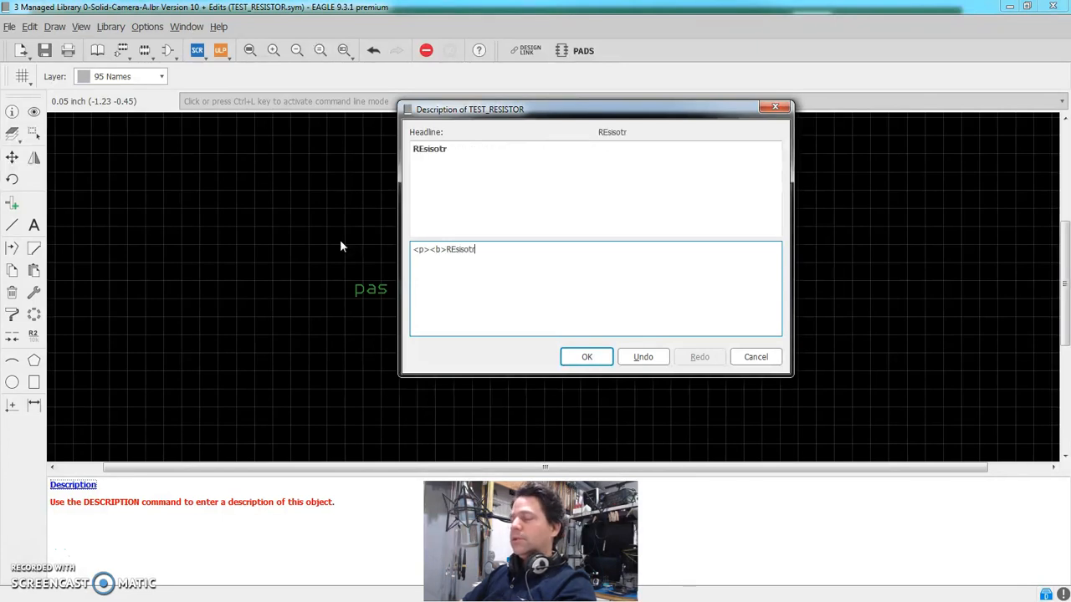
{"action": "key", "text": "BackSpace"}
{"action": "key", "text": "BackSpace"}
{"action": "key", "text": "BackSpace"}
{"action": "key", "text": "BackSpace"}
{"action": "key", "text": "BackSpace"}
{"action": "key", "text": "BackSpace"}
{"action": "key", "text": "BackSpace"}
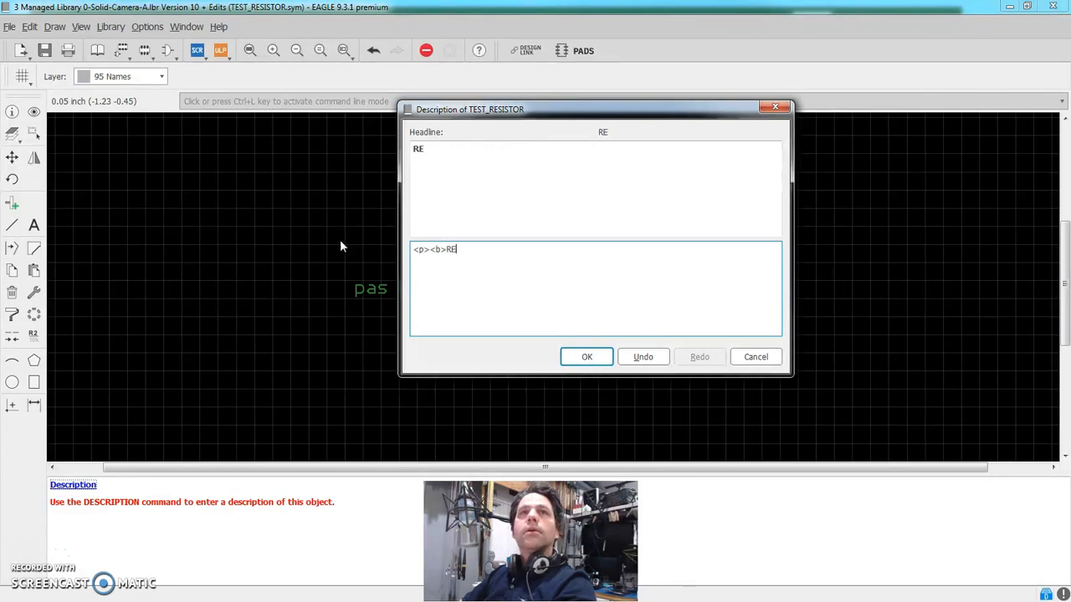
{"action": "type", "text": "s"}
{"action": "type", "text": "s"}
{"action": "type", "text": "i"}
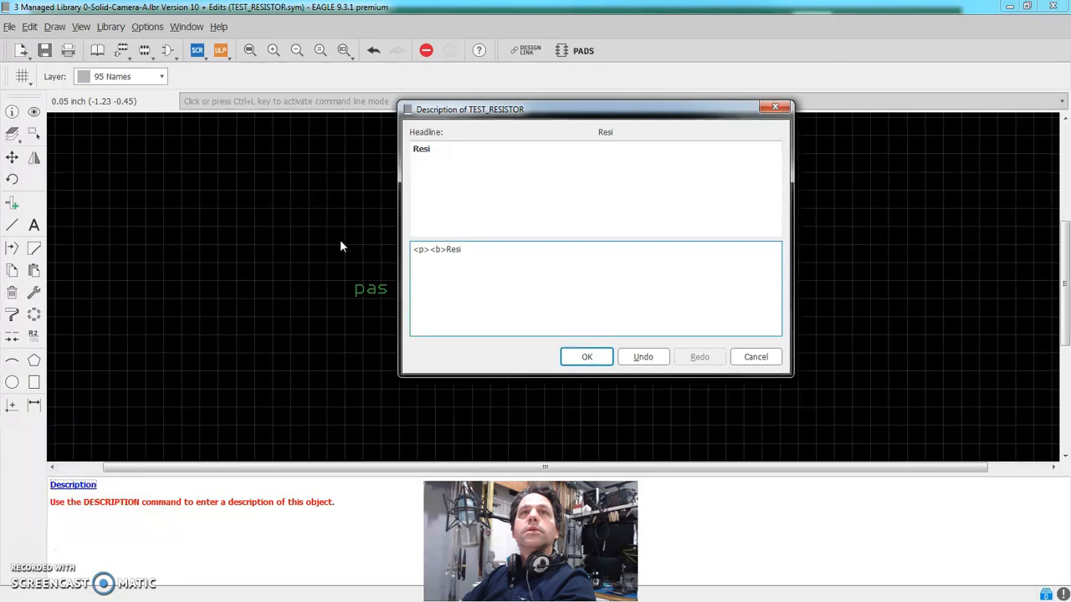
{"action": "type", "text": "sot"}
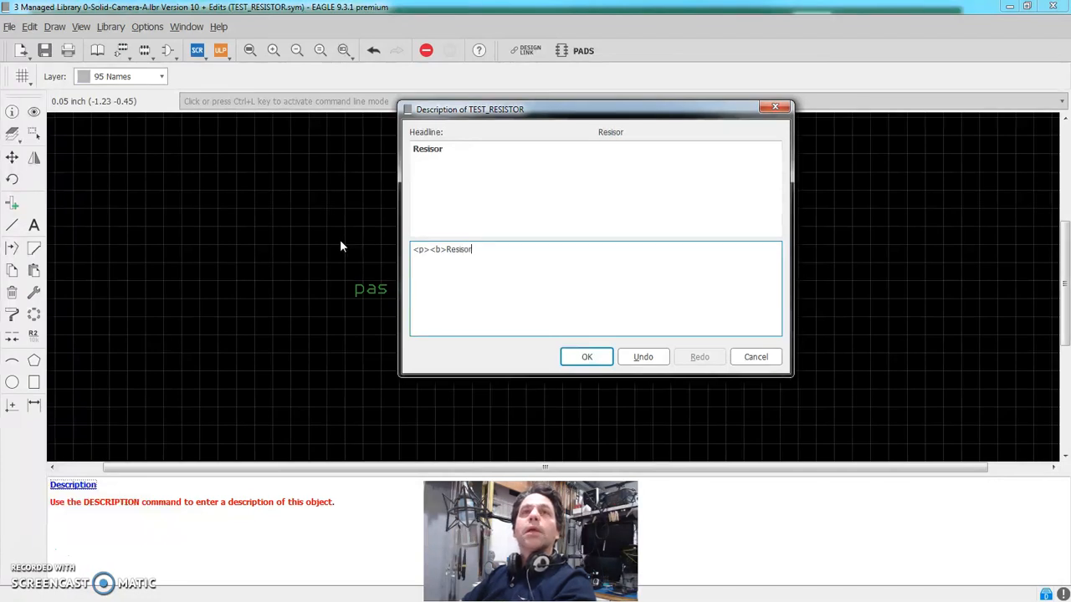
Complete the bold heading with the words Is Awesome and the closing tags </b></p>
{"action": "type", "text": "Is "}
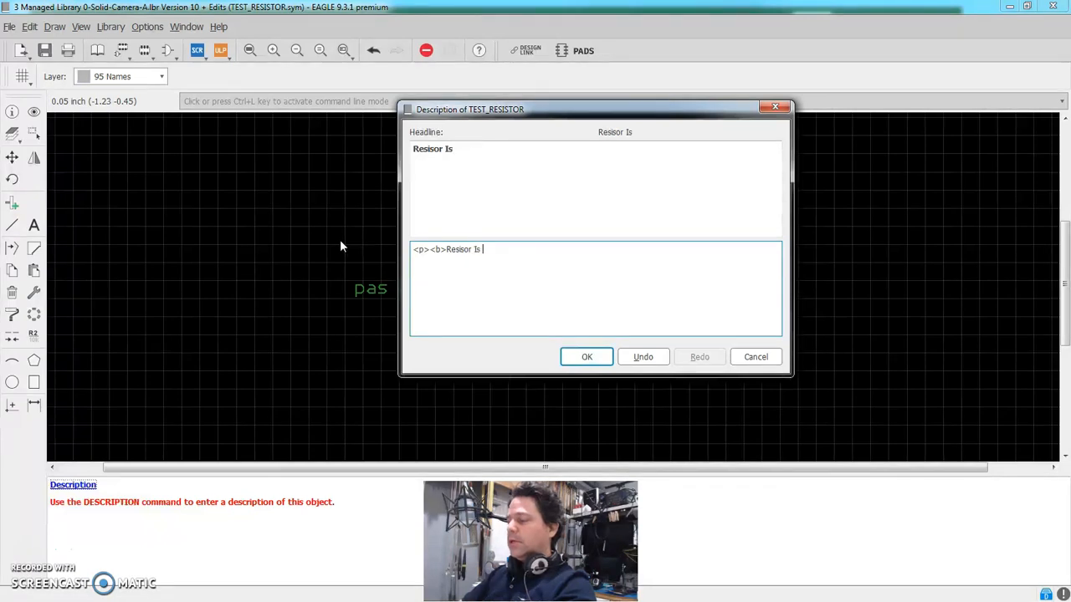
{"action": "type", "text": "Awesome</n>"}
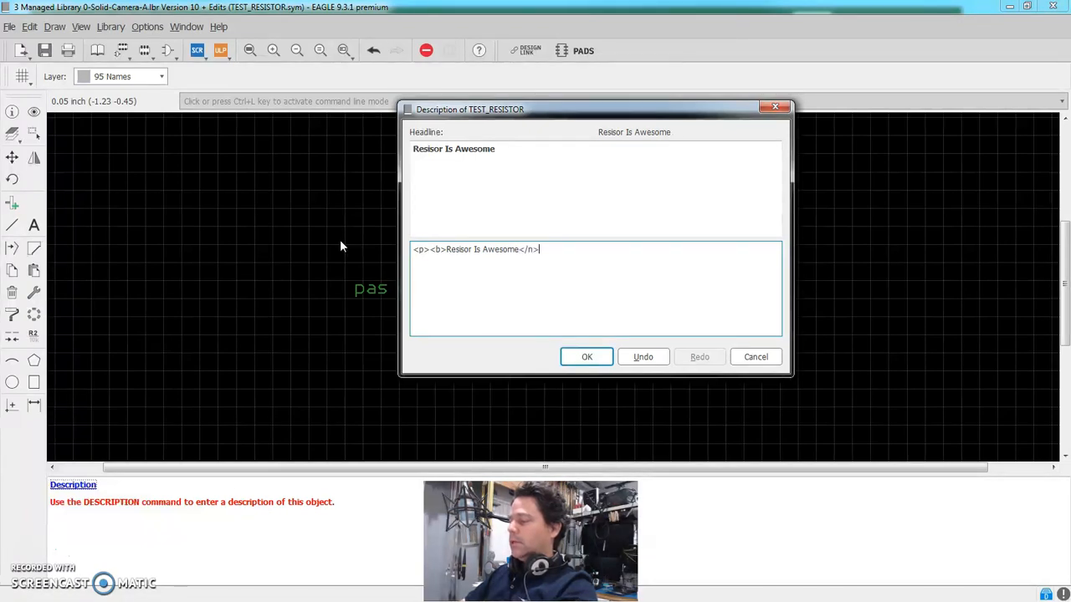
{"action": "type", "text": "</p>"}
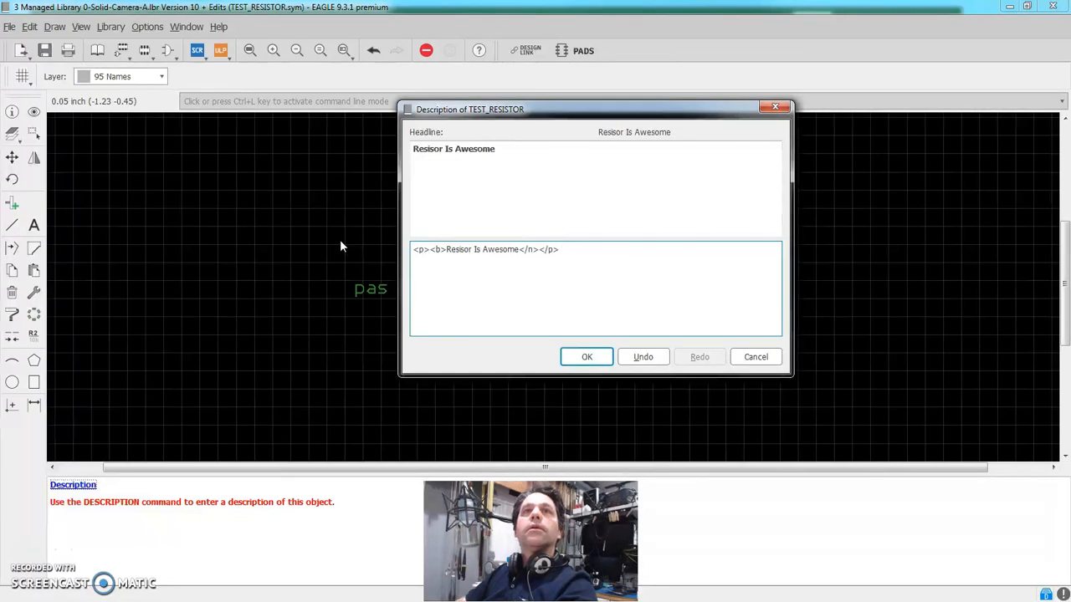
{"action": "key", "text": "BackSpace"}
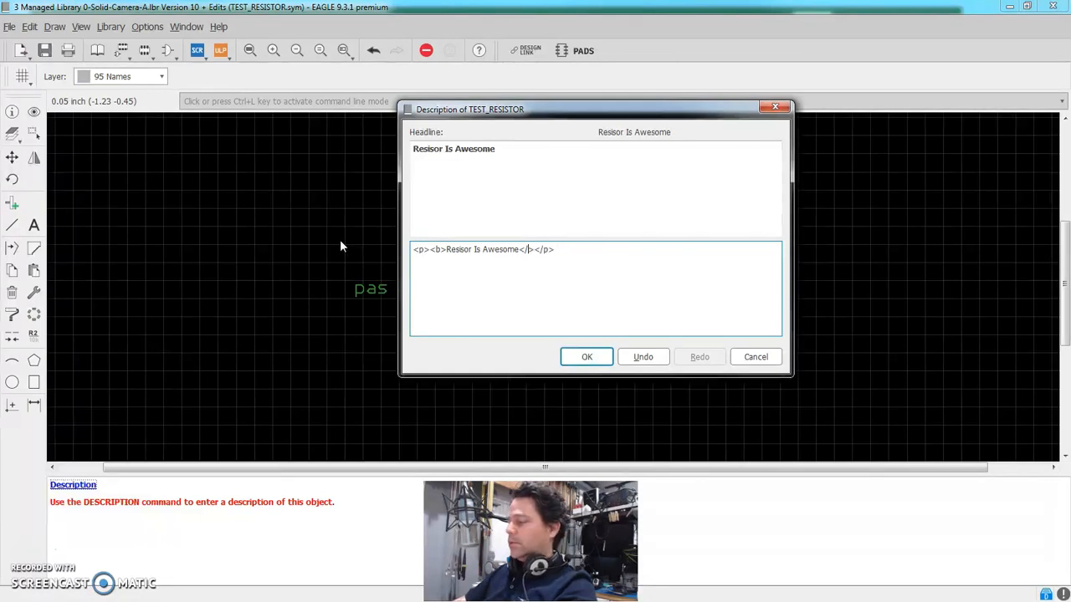
{"action": "type", "text": "b"}
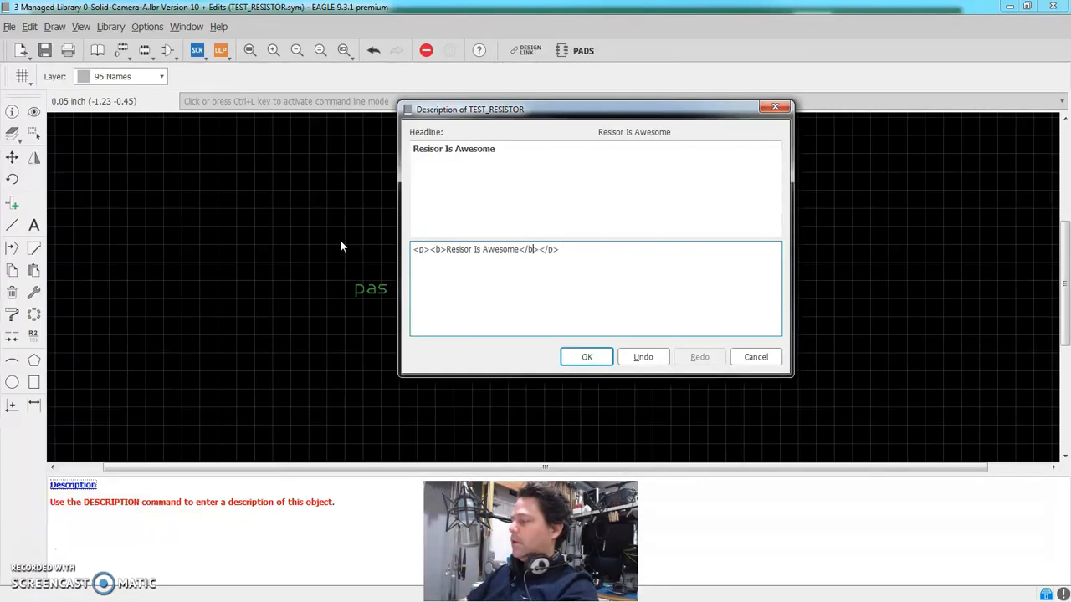
Add a plain line below the heading with a person's first name followed by "is also awesome<br>", and accept the description
{"action": "key", "text": "End"}
{"action": "key", "text": "Return"}
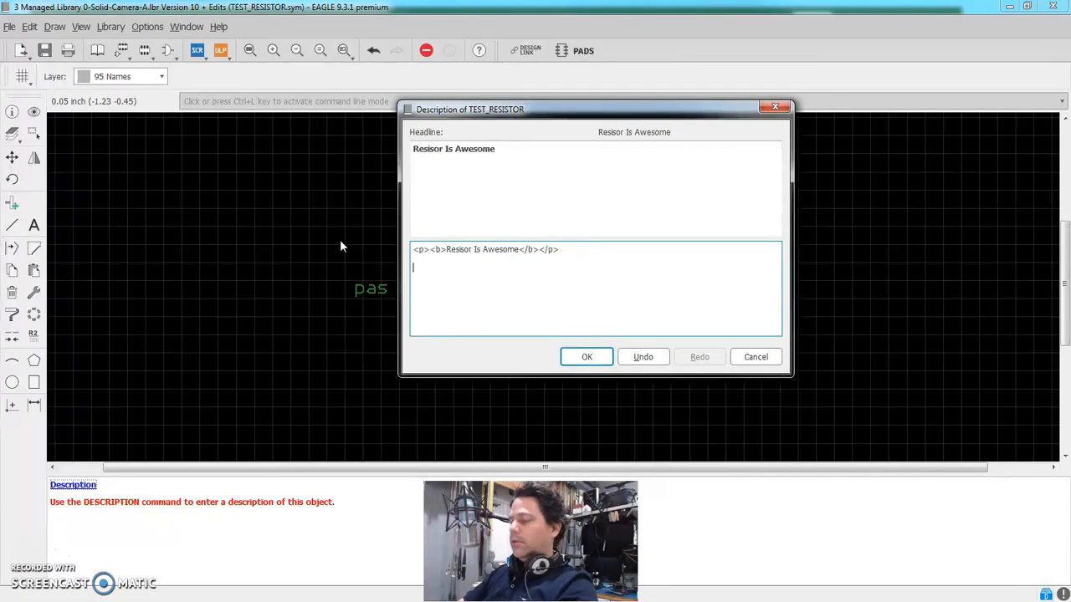
{"action": "type", "text": "Carlos is also awesom<"}
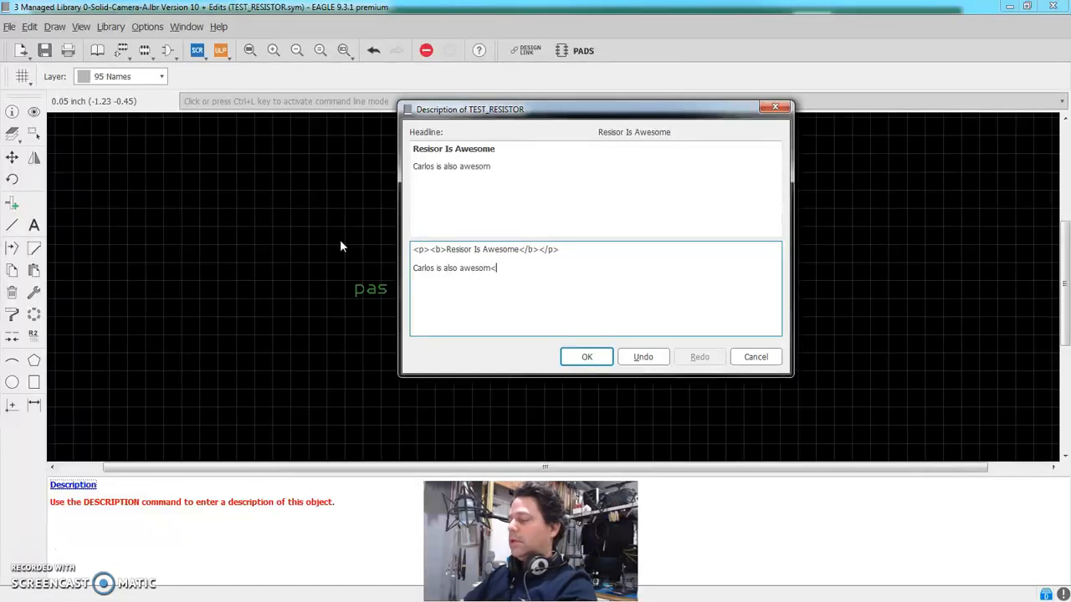
{"action": "key", "text": "BackSpace"}
{"action": "key", "text": "BackSpace"}
{"action": "type", "text": "me<"}
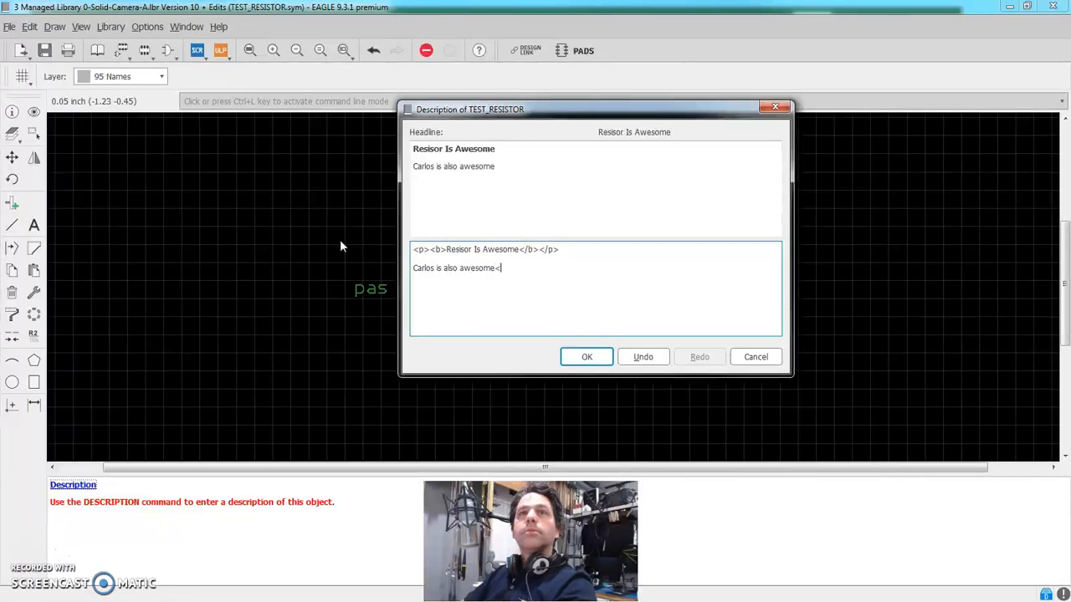
{"action": "type", "text": "br>"}
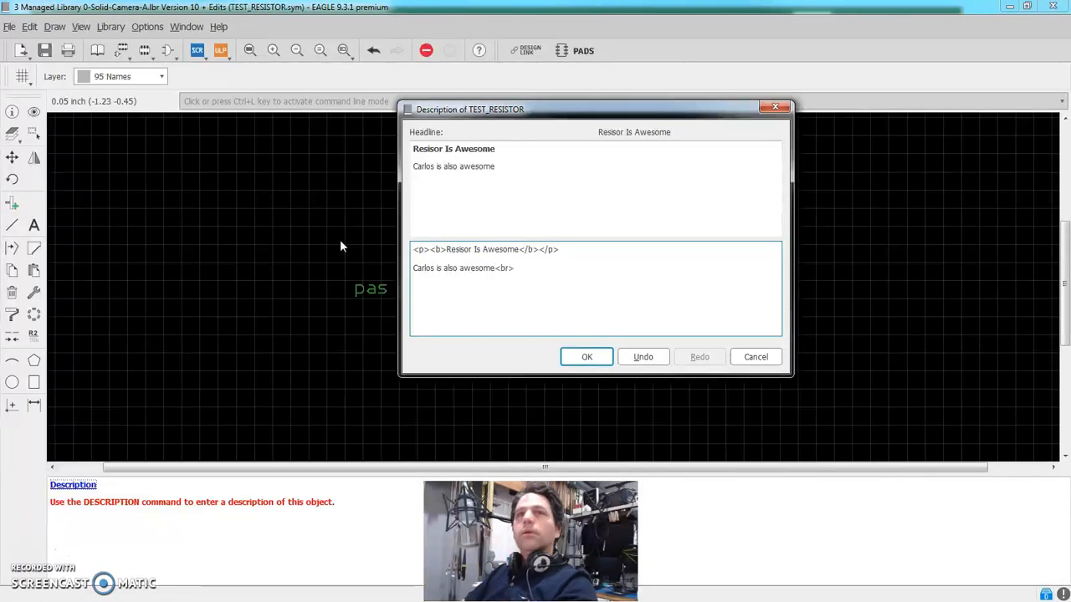
{"action": "left_click", "coordinate": [585, 357]}
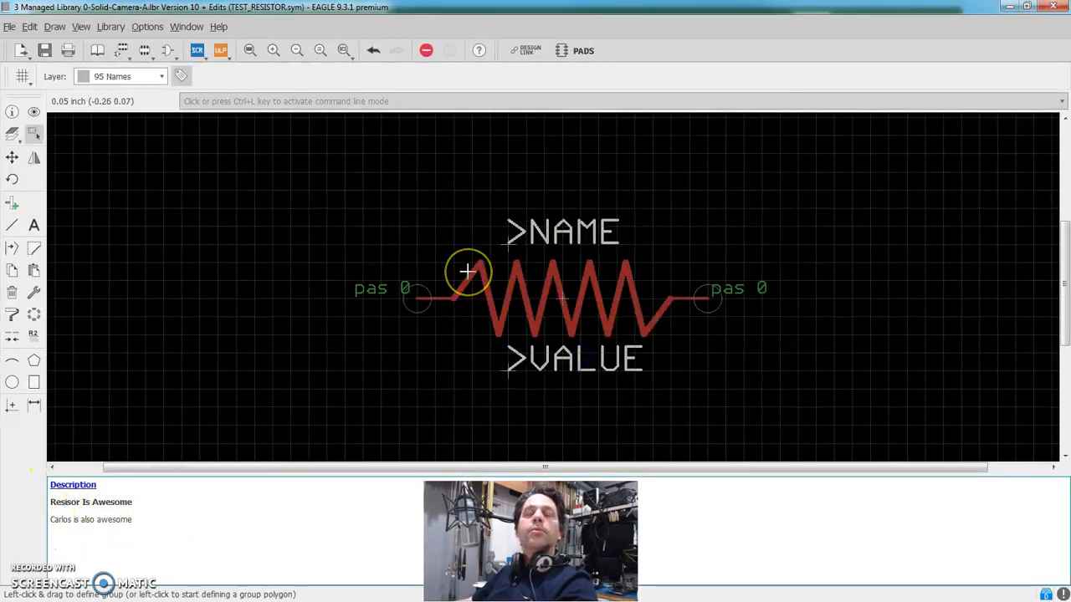
{"action": "left_click", "coordinate": [551, 310]}
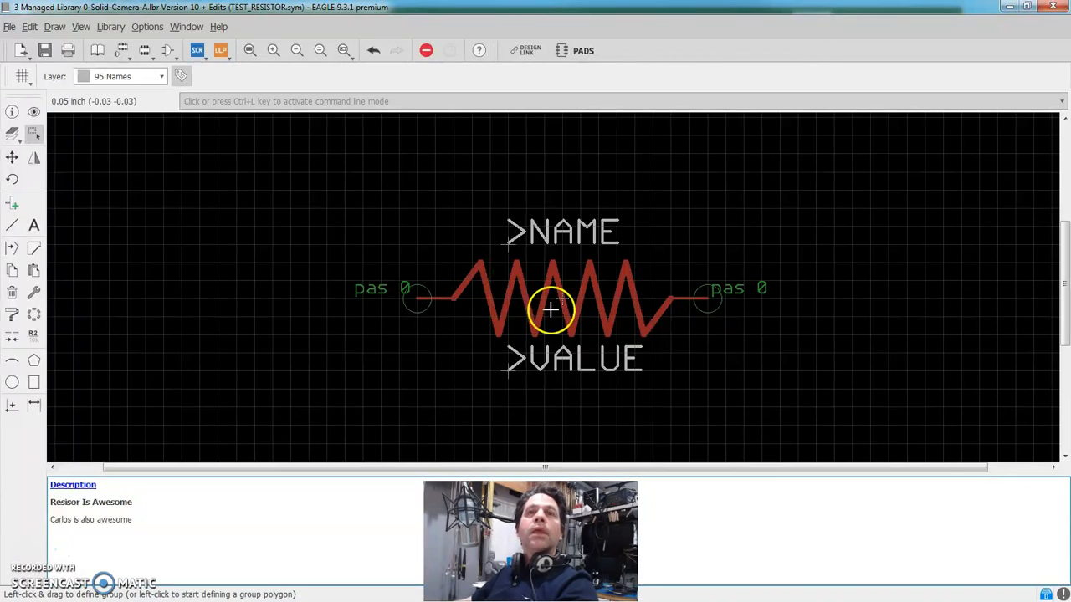